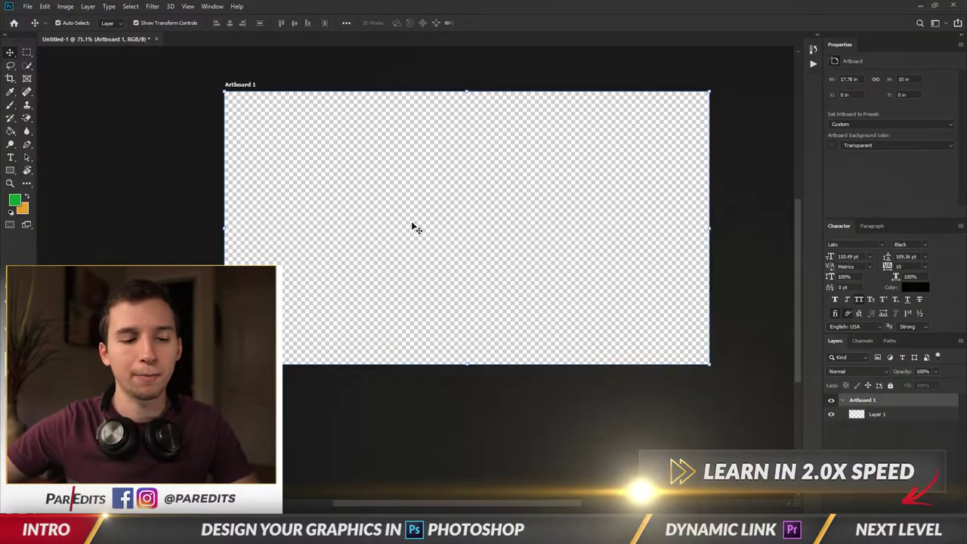
key("alt")
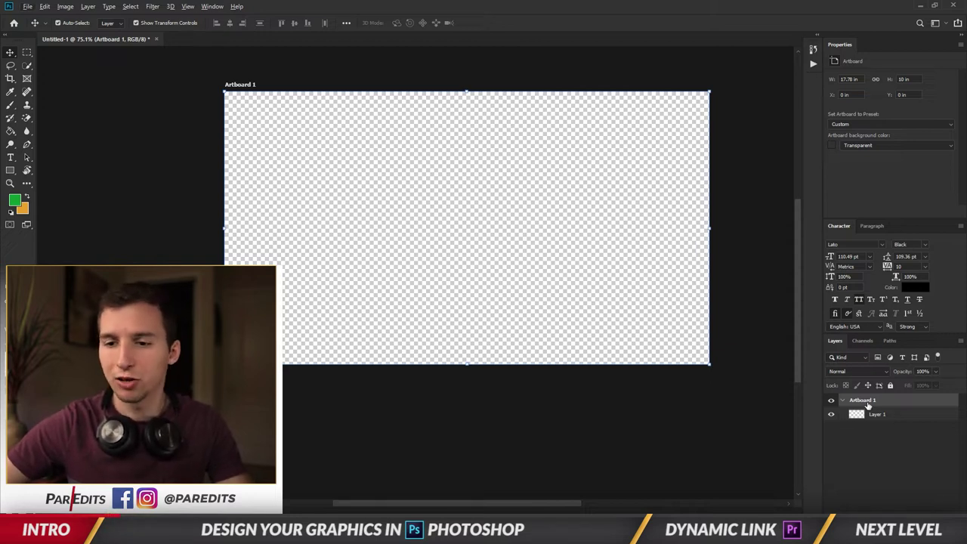
left_click(861, 145)
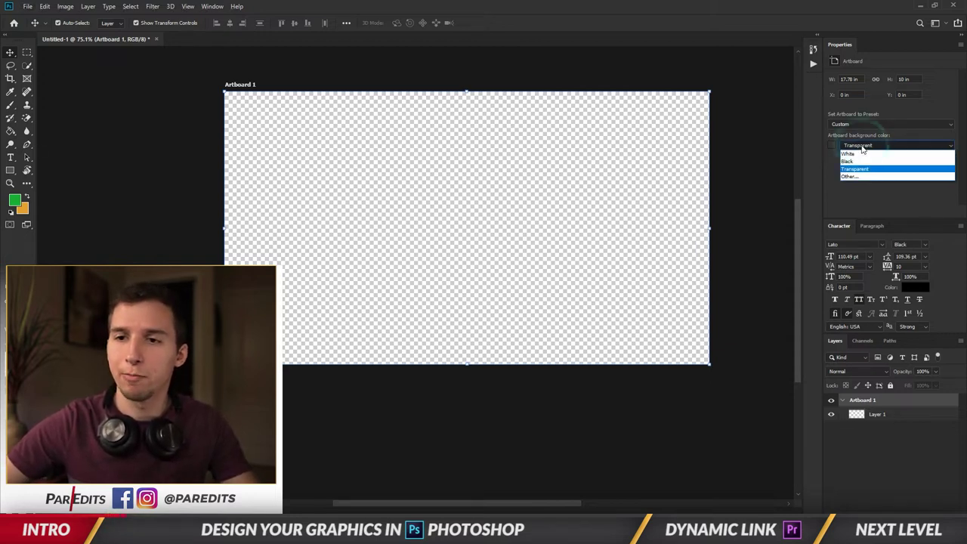
left_click(865, 147)
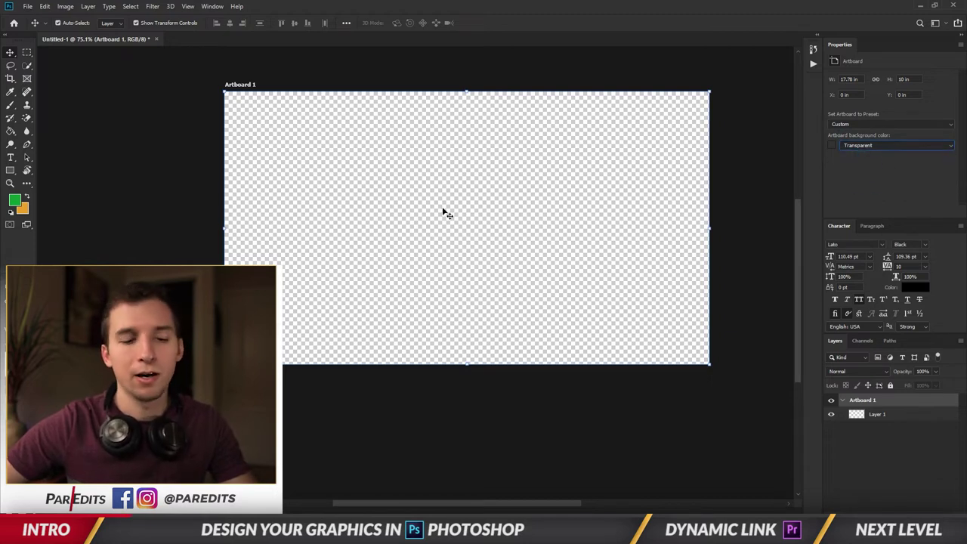
key("alt")
left_click(438, 249, "alt")
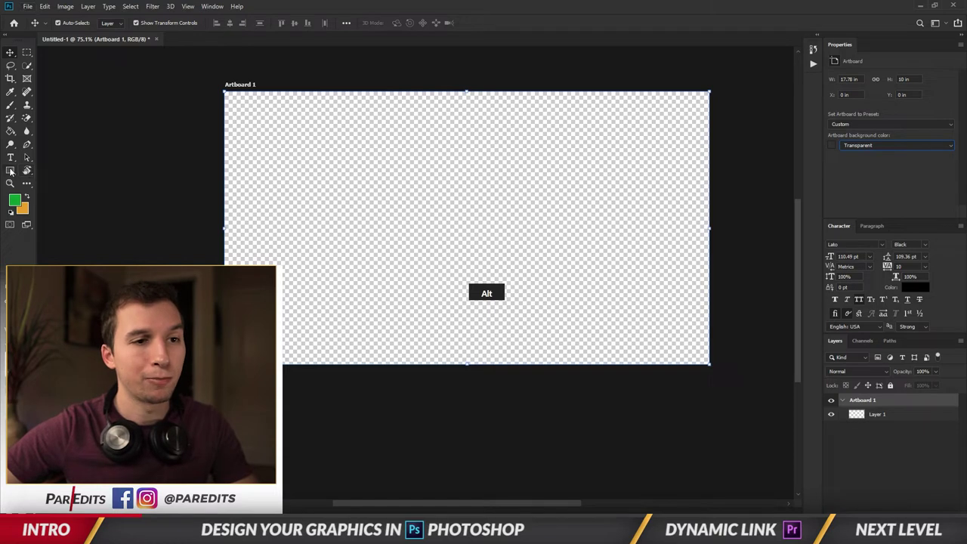
left_click(10, 172)
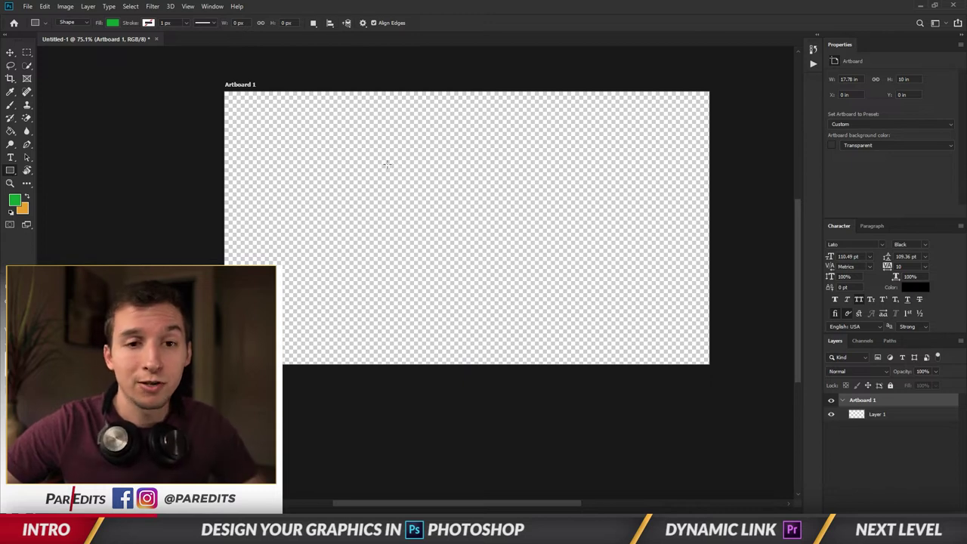
Step: Draw a wide 666 × 161 px rectangle across the upper artboard and fill it dark grey
left_click_drag(337, 170, 589, 231)
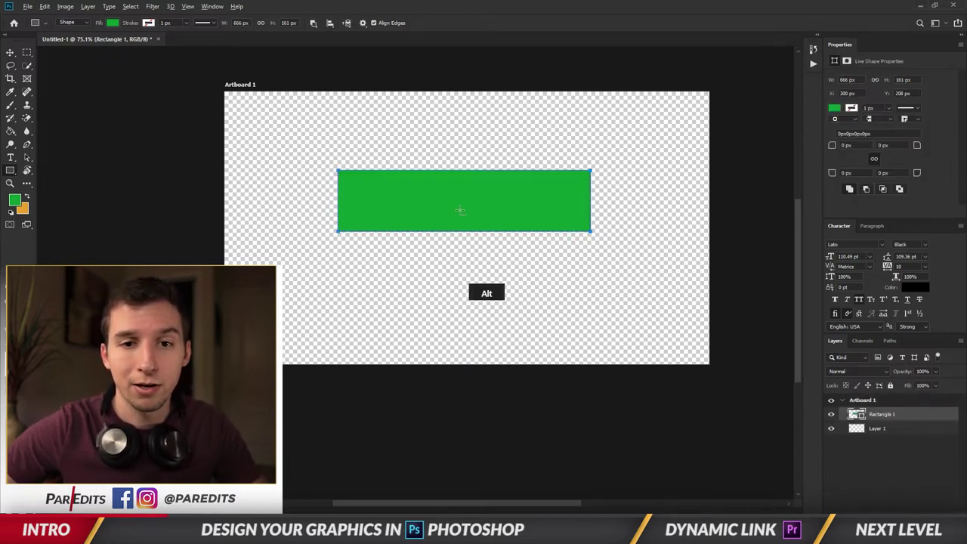
scroll(460, 202, "up", 3)
mouse_move(501, 200)
left_mouse_down()
mouse_move(490, 247)
mouse_move(509, 188)
mouse_move(498, 188)
left_mouse_up()
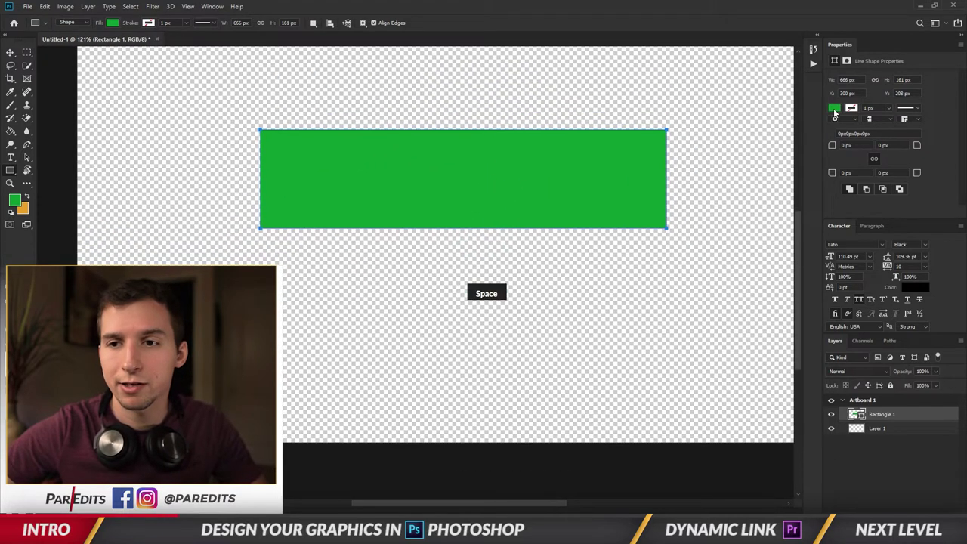
left_click(834, 109)
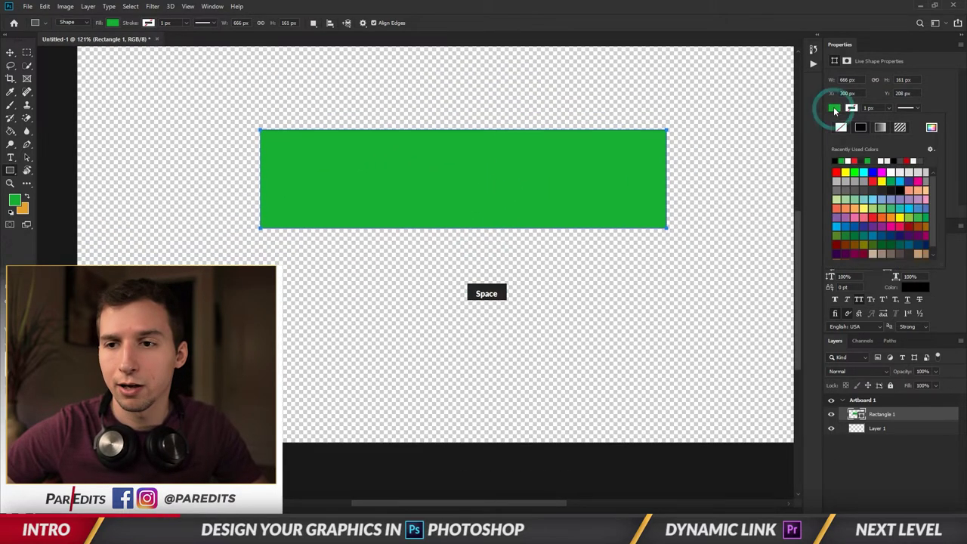
left_click(887, 189)
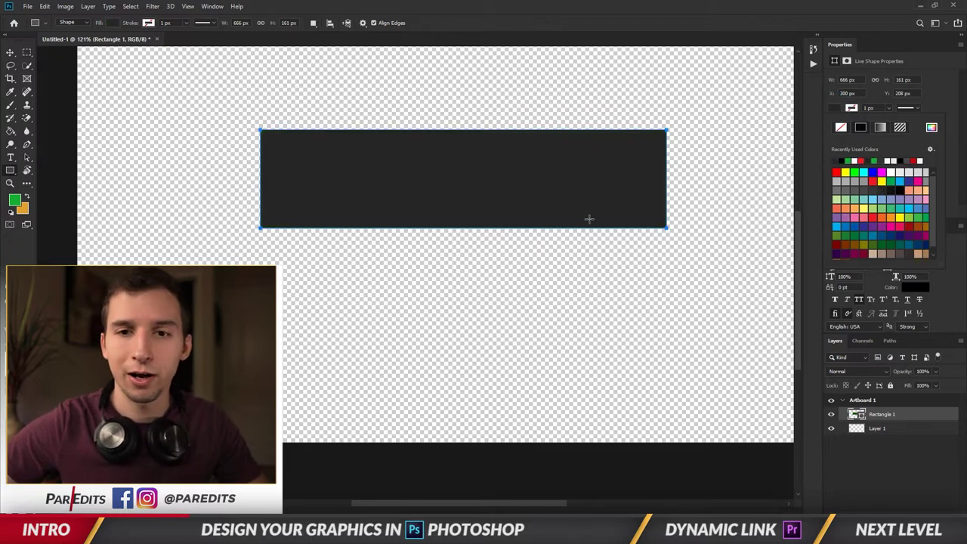
key("v")
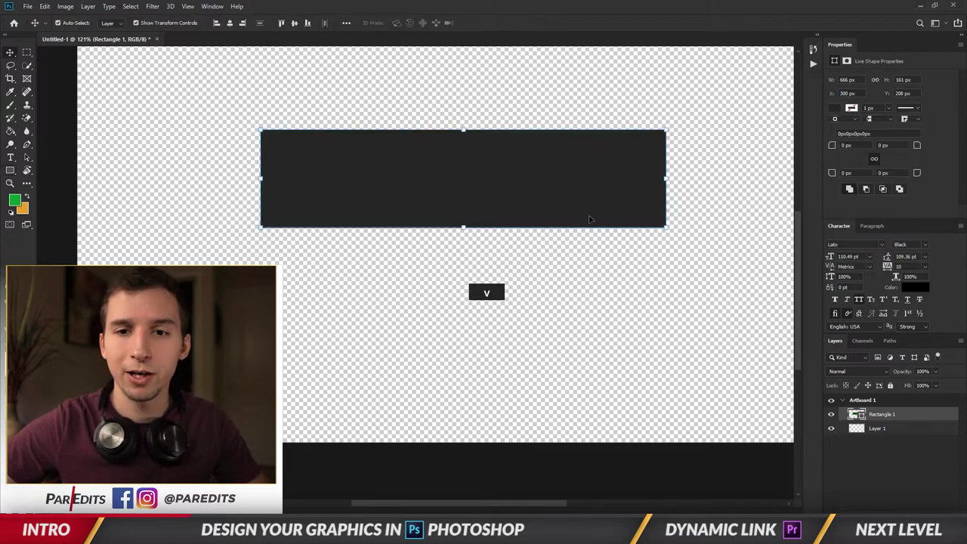
Step: Give the Rectangle 1 layer a white (ffffff) Inner Glow through Blending Options
right_click(881, 414)
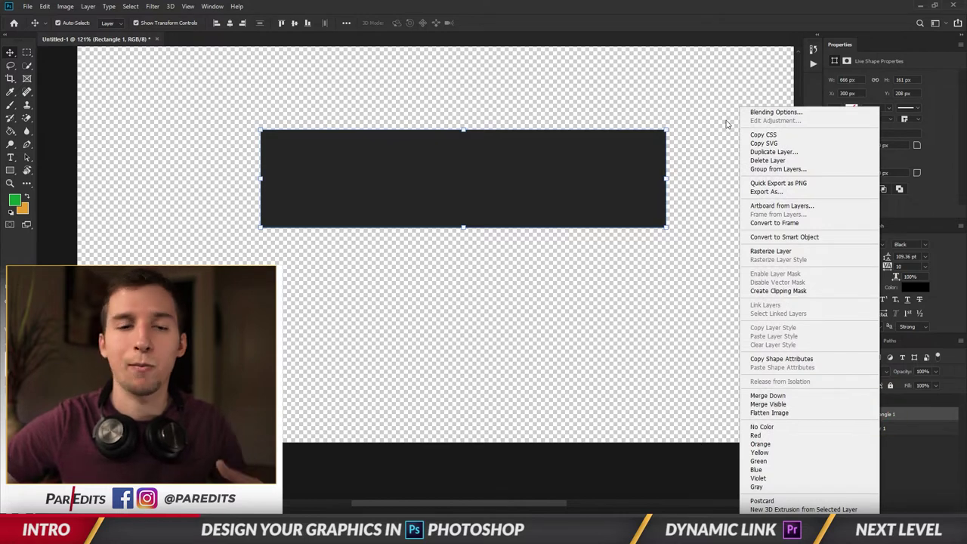
left_click(772, 111)
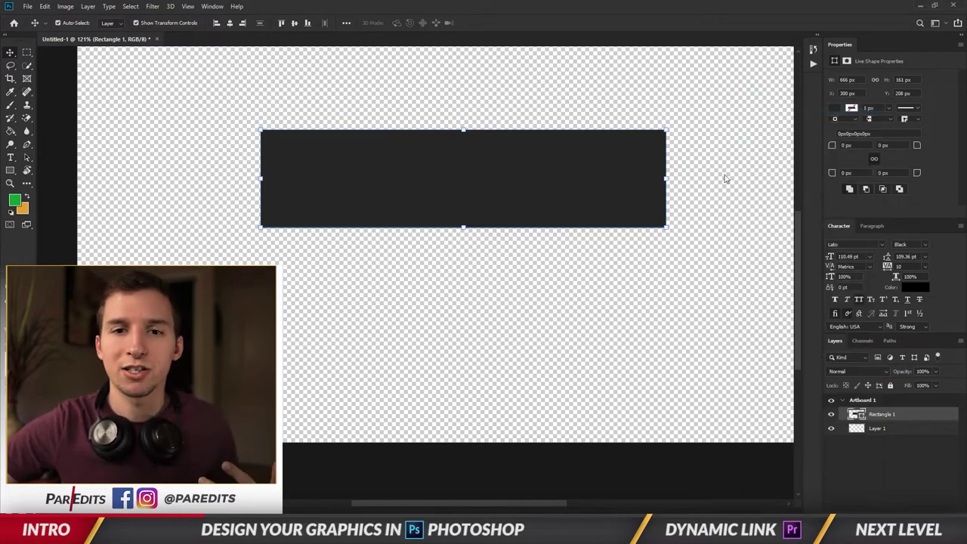
left_click_drag(649, 119, 502, 260)
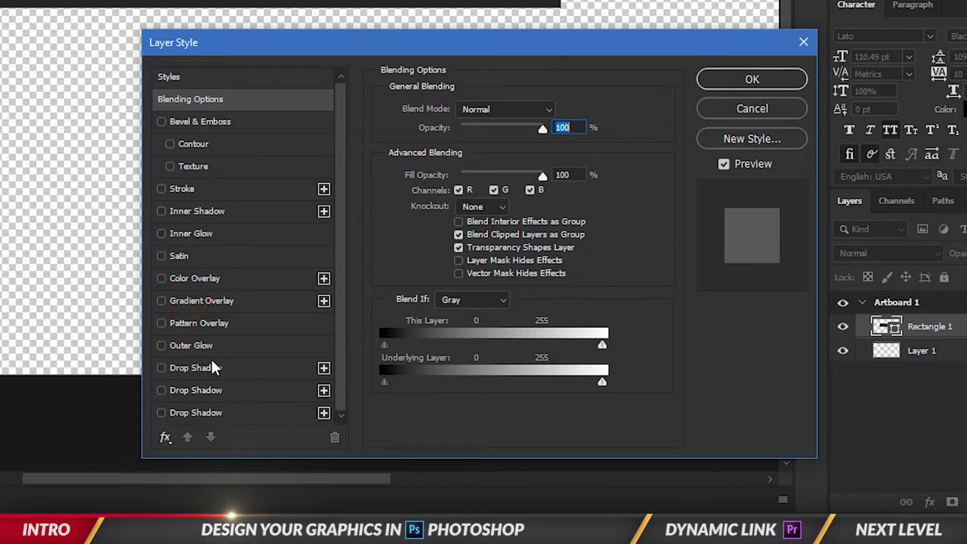
left_click(189, 235)
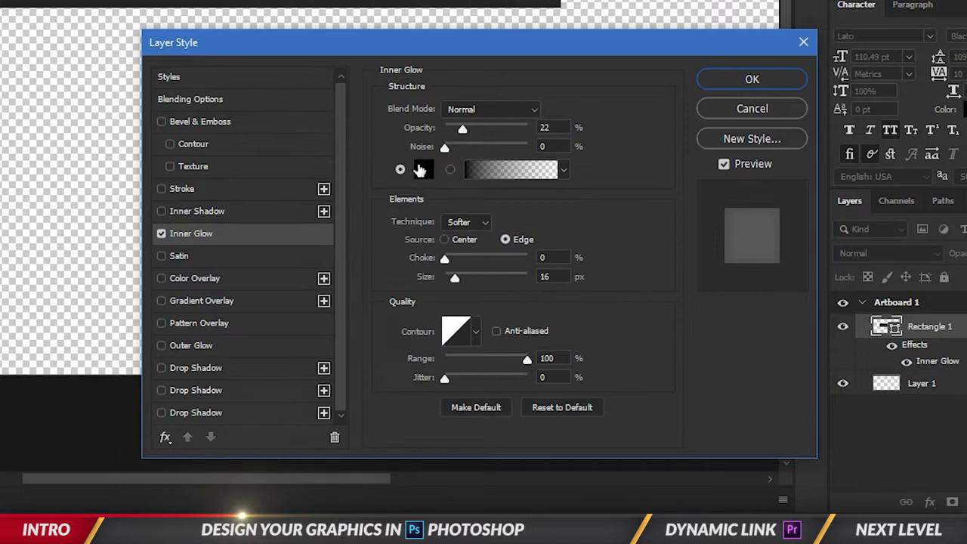
left_click(422, 174)
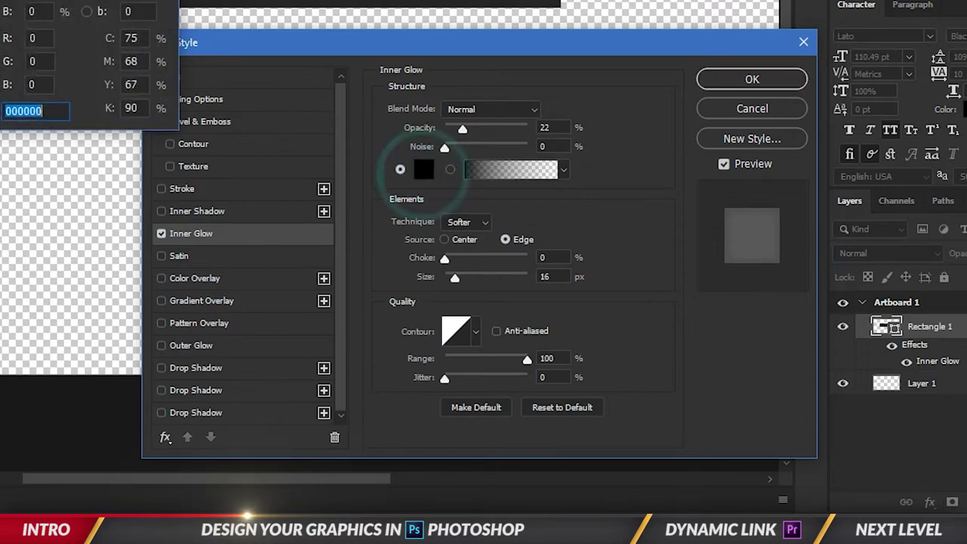
type("ffffff")
key("Return")
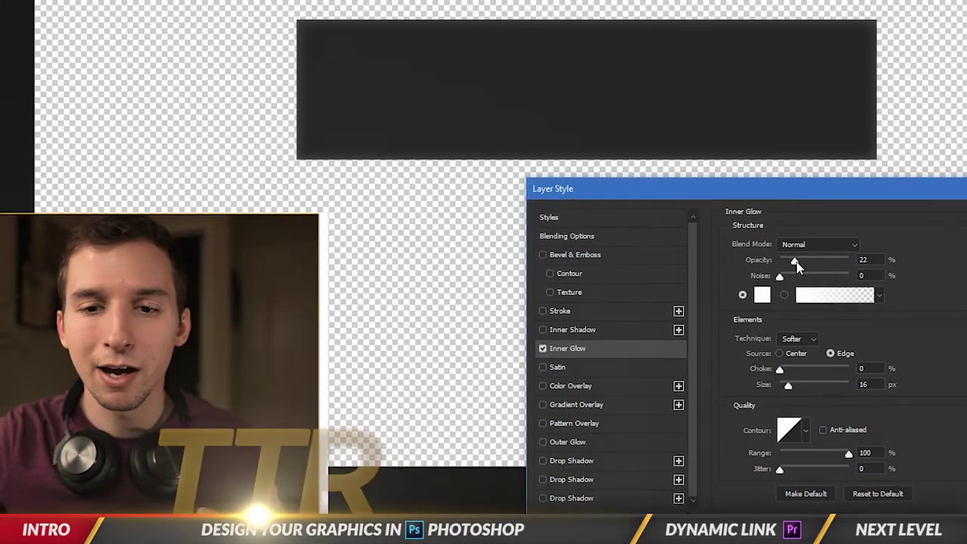
Step: Tune the inner glow to 19% opacity and 62 px size, adjust its range, and apply it
left_click_drag(797, 262, 849, 262)
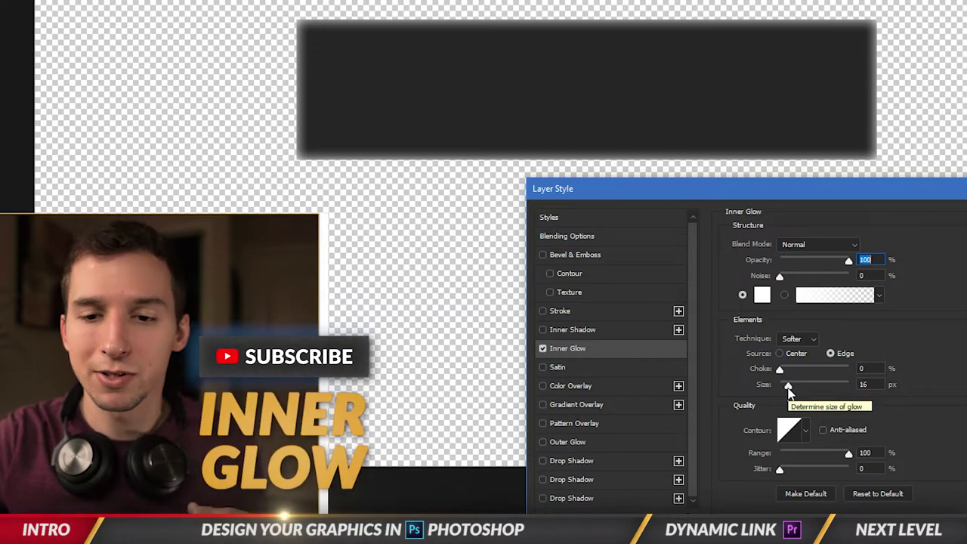
mouse_move(787, 389)
left_mouse_down()
mouse_move(819, 390)
mouse_move(795, 390)
mouse_move(812, 375)
mouse_move(769, 375)
mouse_move(797, 387)
left_mouse_up()
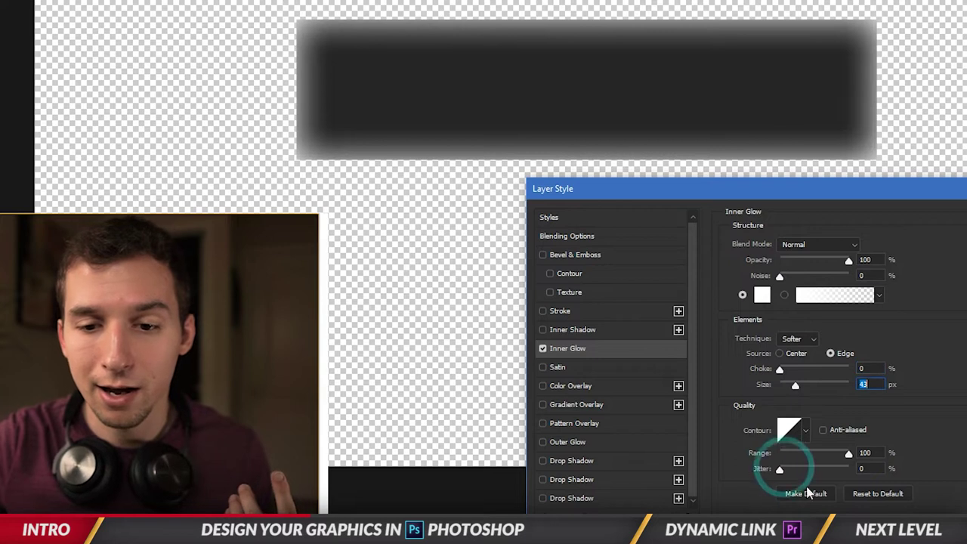
mouse_move(848, 453)
left_mouse_down()
mouse_move(779, 451)
mouse_move(855, 447)
left_mouse_up()
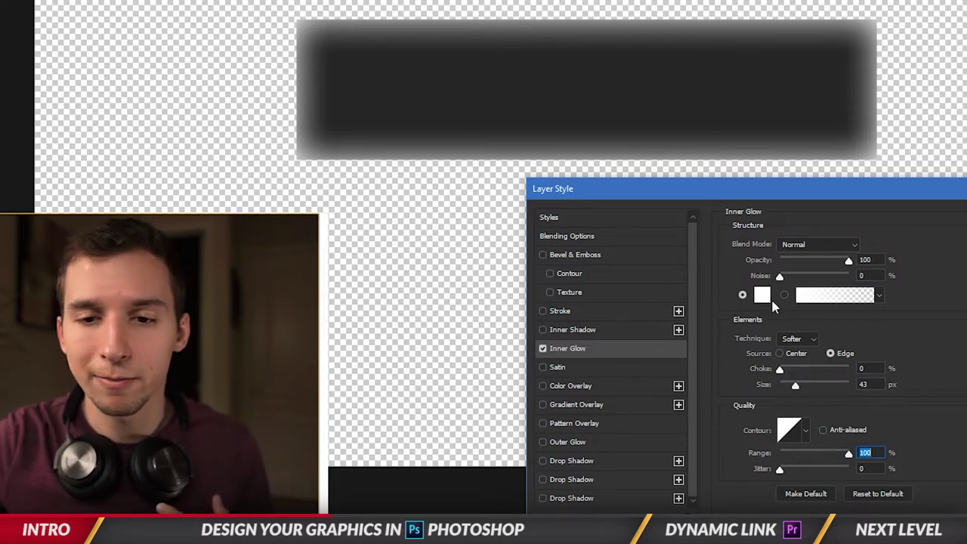
left_click_drag(850, 264, 806, 262)
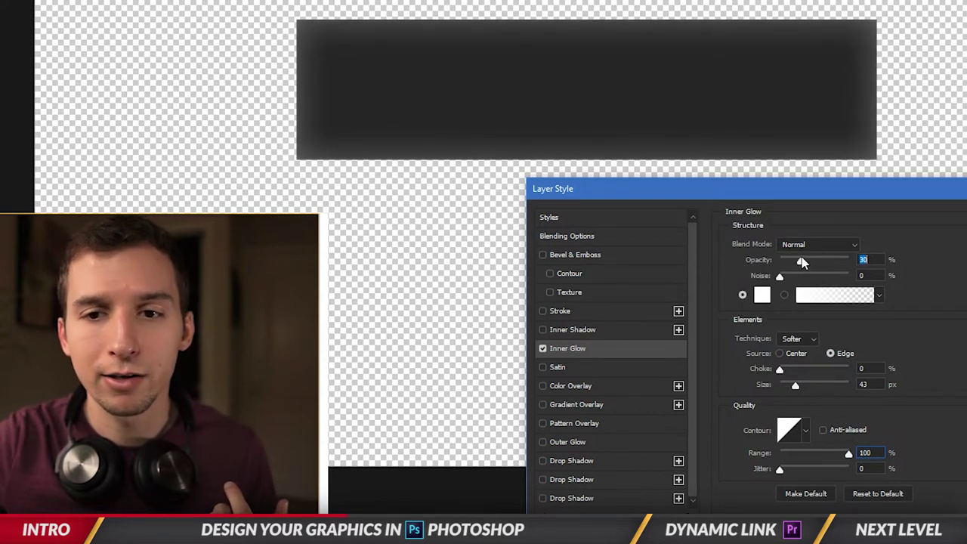
left_click_drag(802, 261, 799, 264)
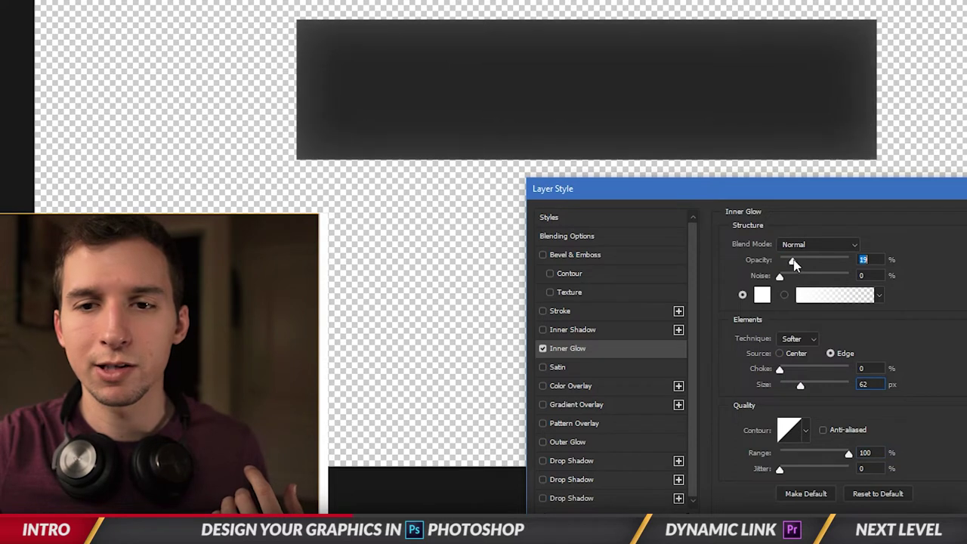
key("Return")
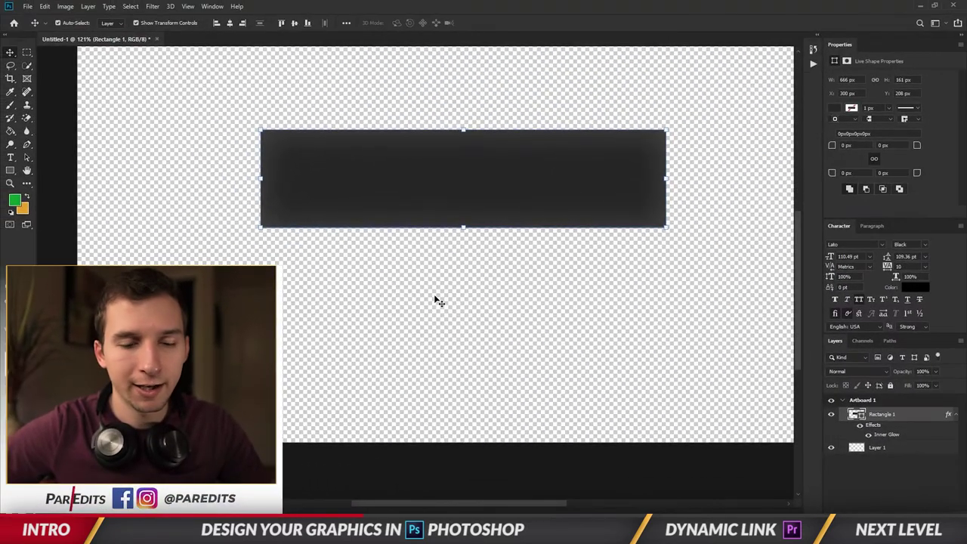
Step: Type SUBSCRIBE on the canvas and move it up into the dark rectangle
key("t")
left_click(384, 271)
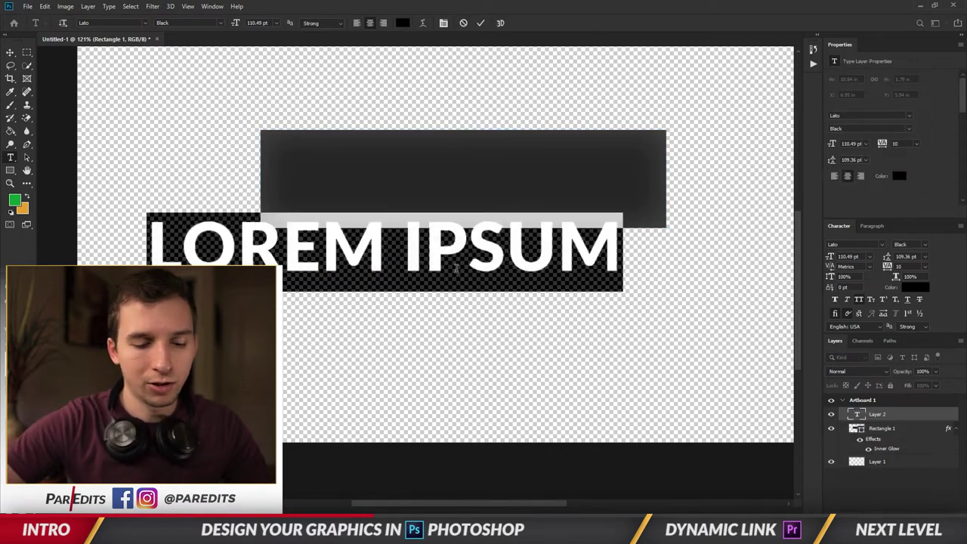
type("SUBSCRIBE")
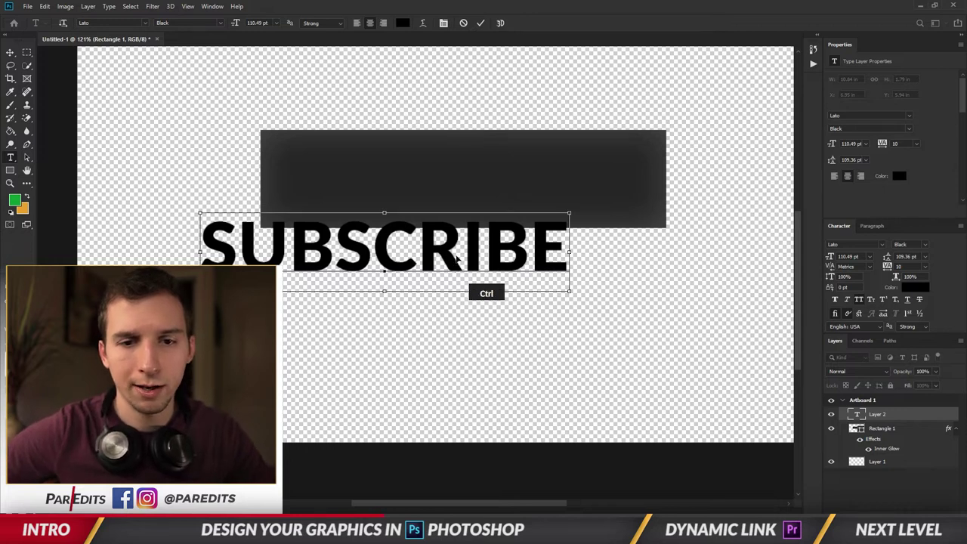
left_click_drag(453, 258, 526, 184)
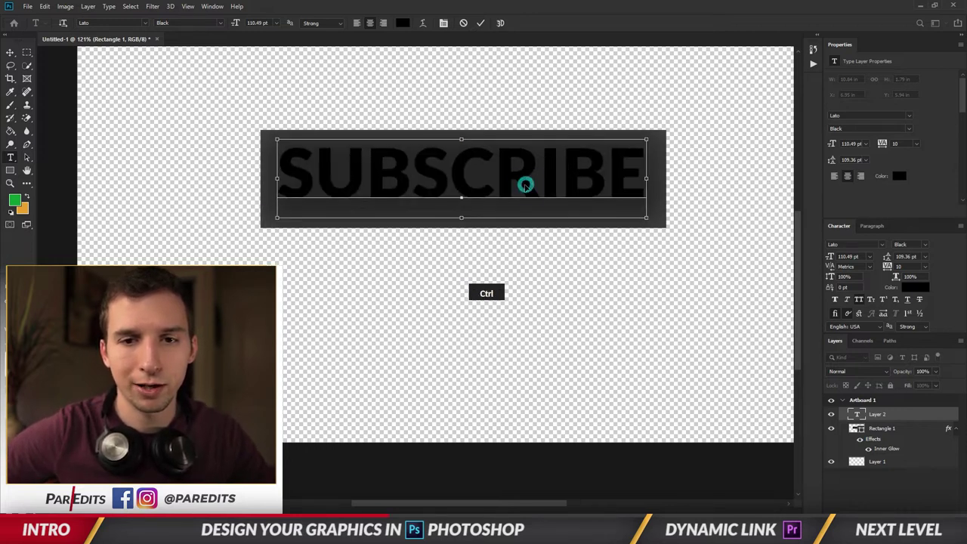
Step: Colour all of the SUBSCRIBE text white (ffffff) and commit the edit
key("ctrl+a")
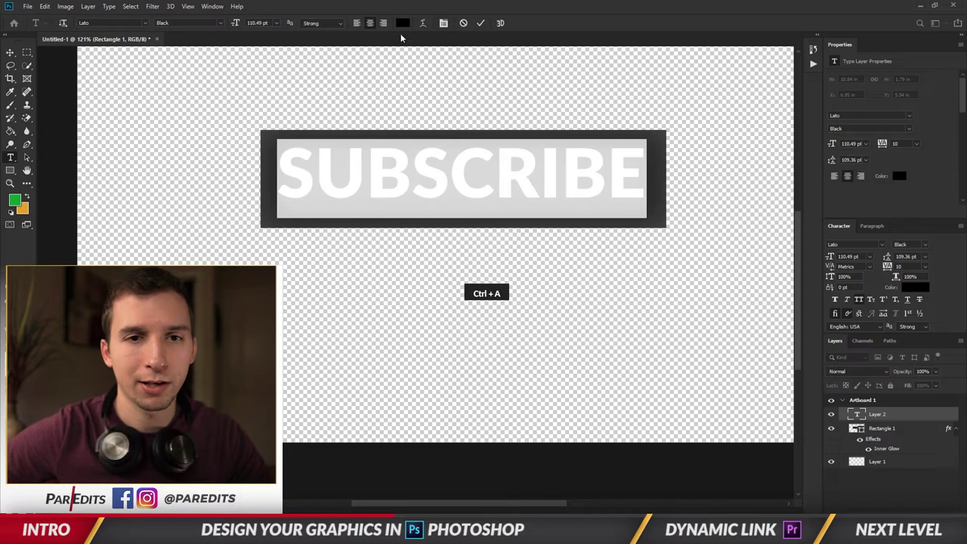
left_click(402, 23)
type("ffffff")
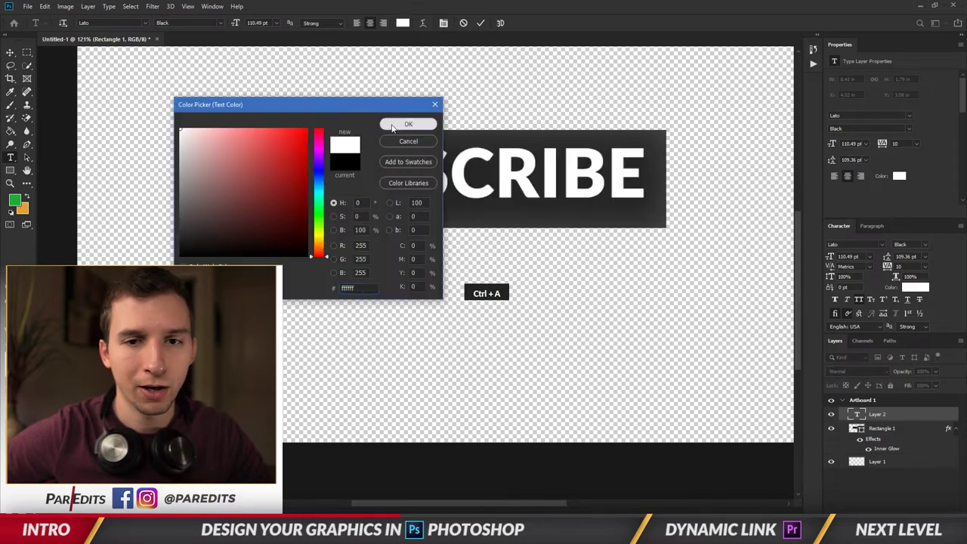
left_click(407, 124)
left_click(497, 174)
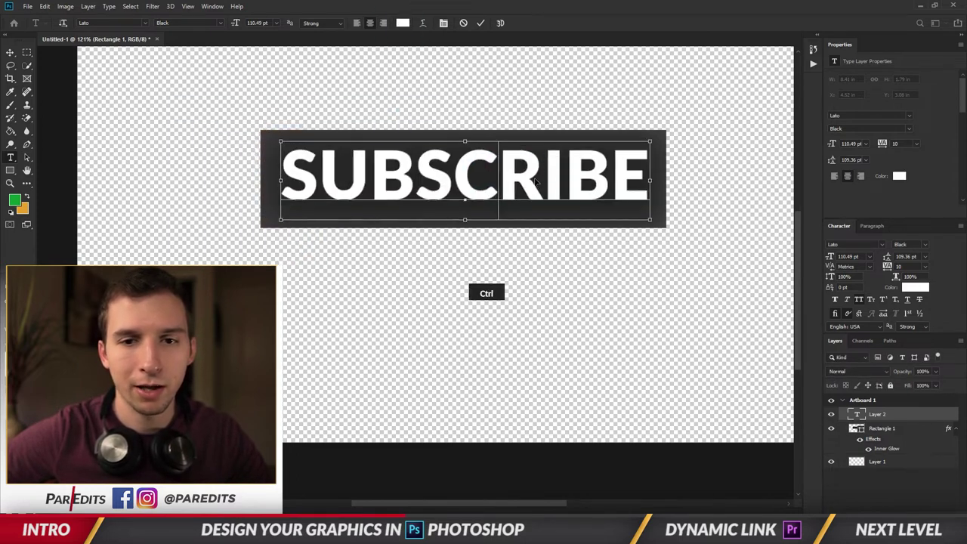
left_click(10, 54)
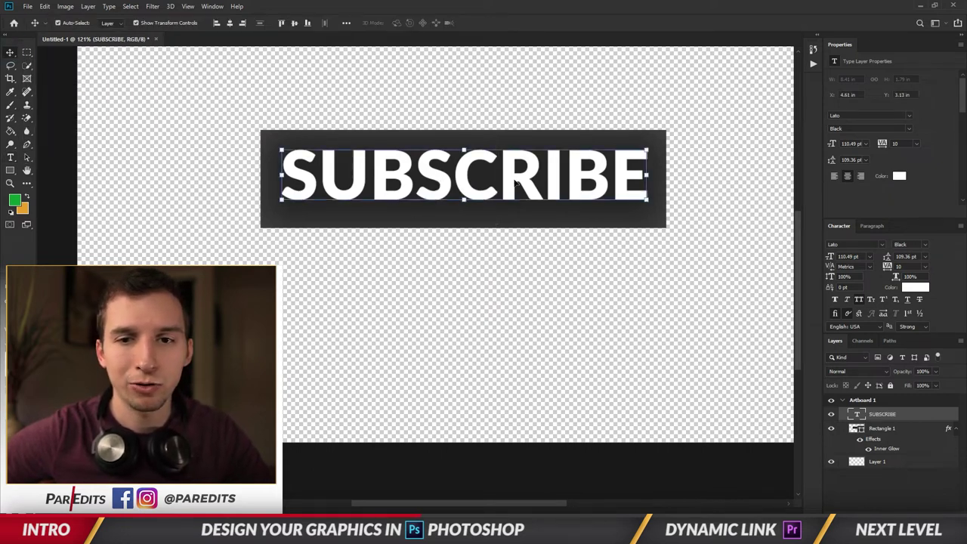
Step: Shift SUBSCRIBE toward the rectangle's right and scale it down to 76.96 pt
mouse_move(516, 182)
left_mouse_down()
mouse_move(529, 187)
mouse_move(517, 188)
left_mouse_up()
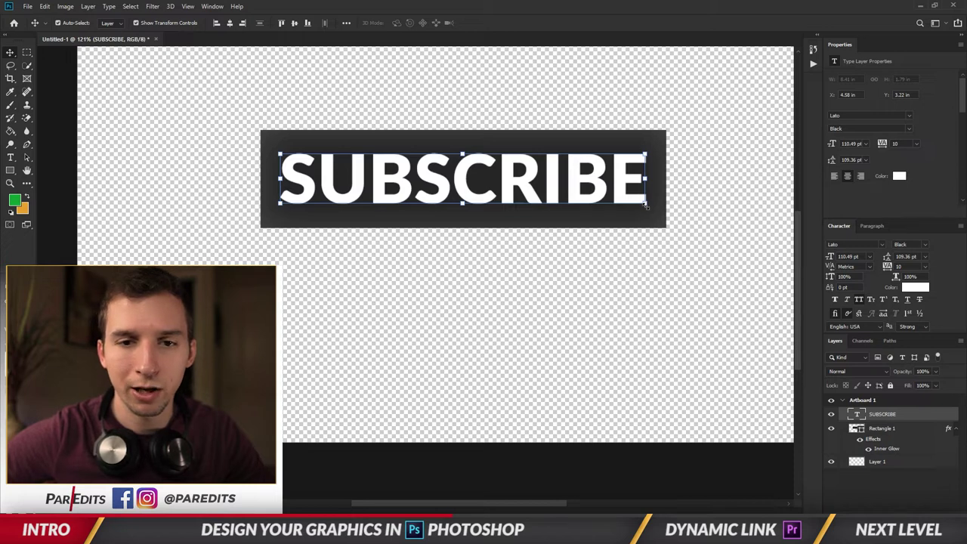
left_click_drag(645, 204, 587, 190)
double_click(538, 191)
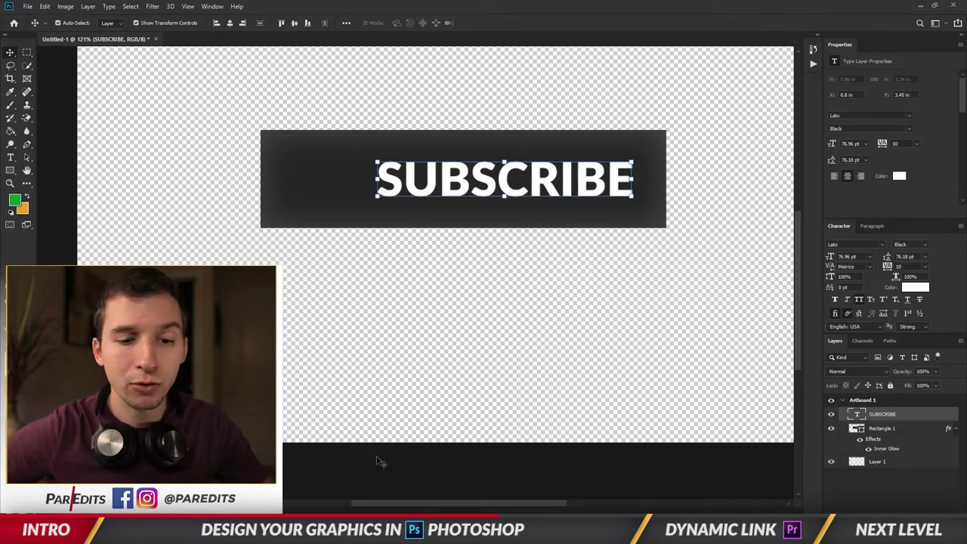
Step: Place the YouTube logo PNG and scale it down beside SUBSCRIBE
left_click_drag(499, 282, 499, 282)
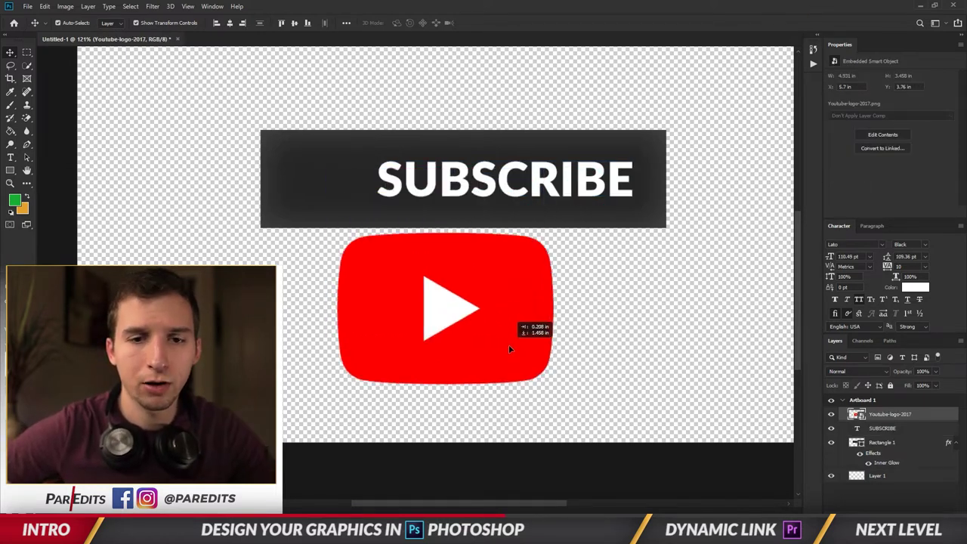
left_click_drag(558, 412, 461, 260)
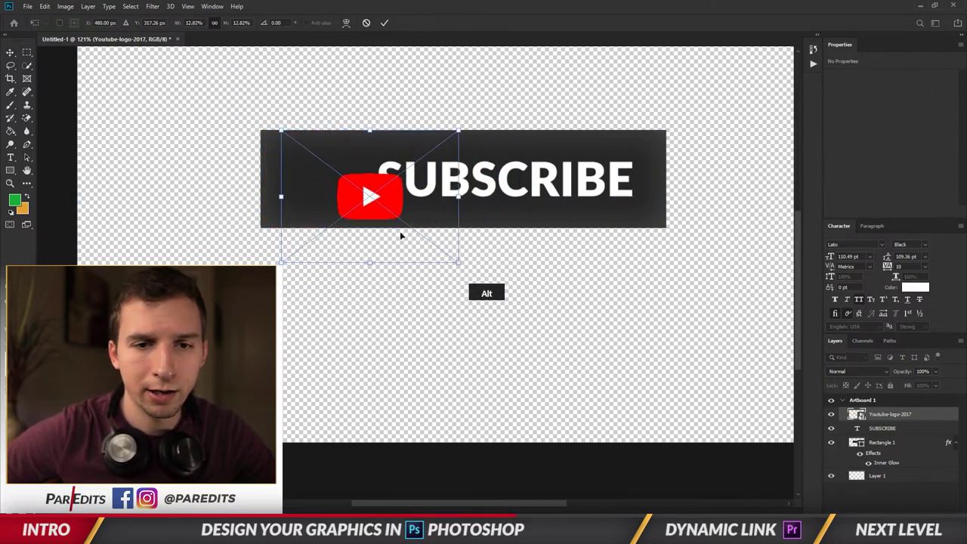
left_click_drag(372, 196, 357, 182)
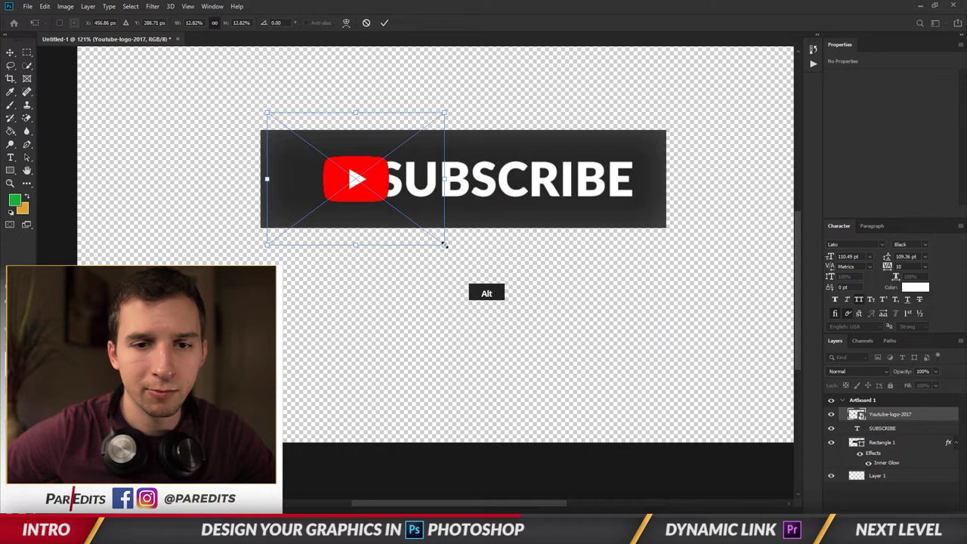
left_click_drag(444, 245, 425, 236)
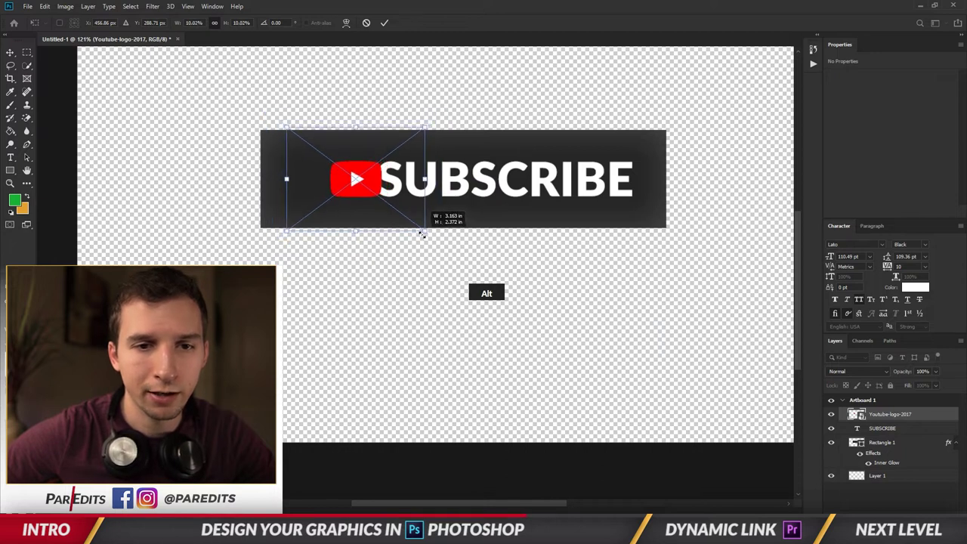
key("Return")
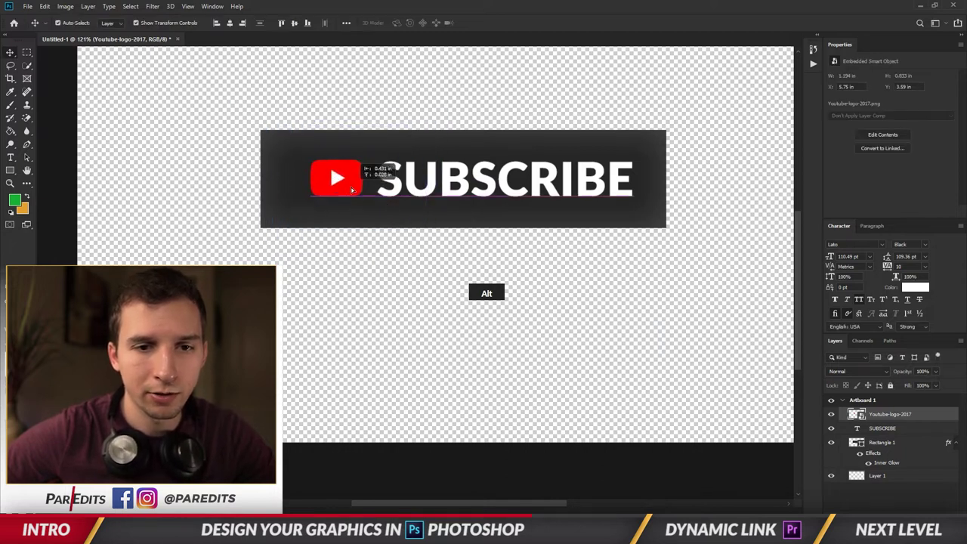
Step: Move the logo and SUBSCRIBE together so the pair is centred in the rectangle
left_click_drag(340, 188, 349, 191)
key("shift")
left_click(399, 190, "shift")
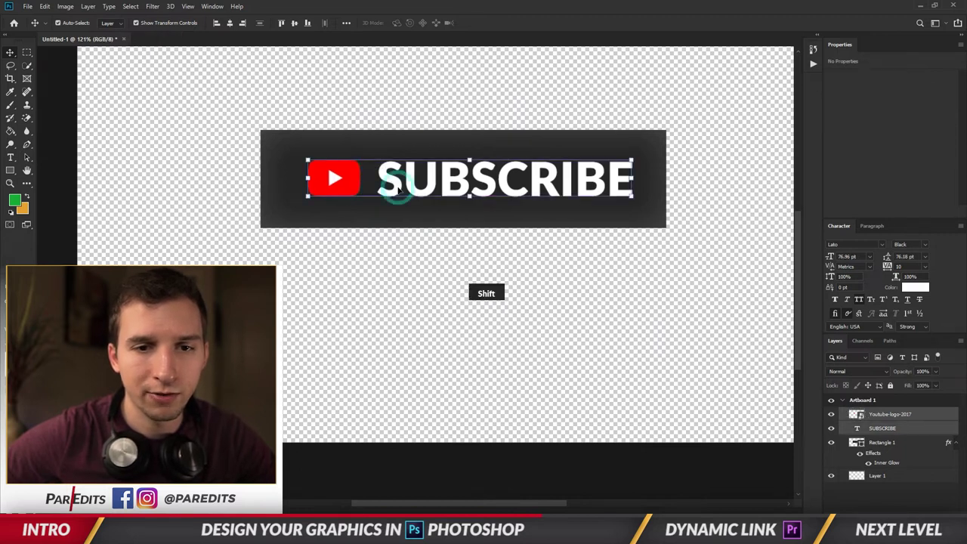
left_click_drag(400, 191, 400, 191)
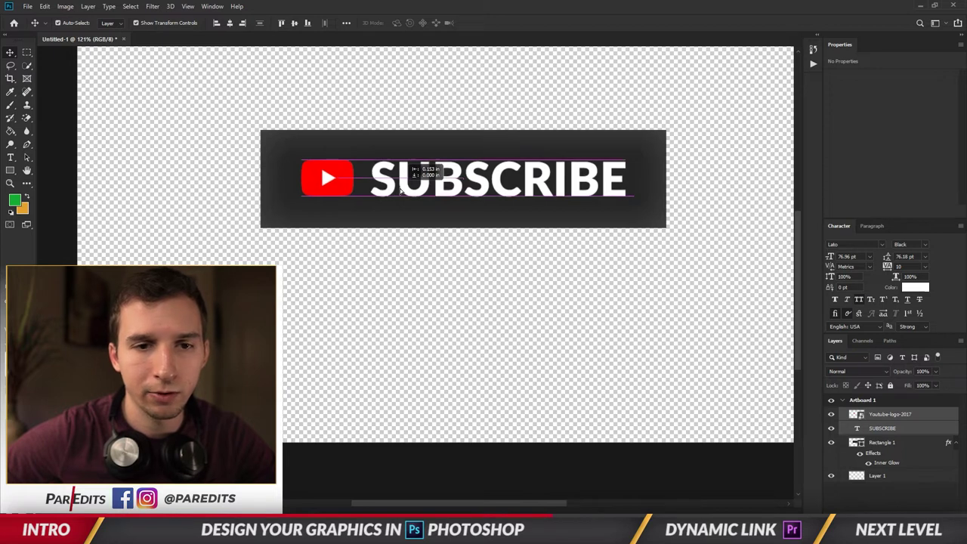
left_click(576, 302)
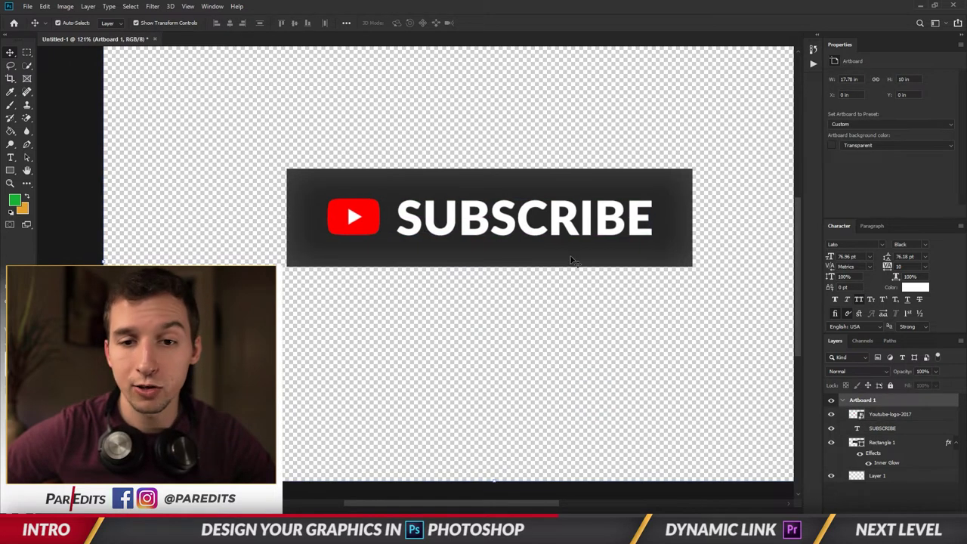
Step: Trim Artboard 1 to 9.25 × 2.24 in by snapping its corners to the button's edges
scroll(548, 250, "down", 5)
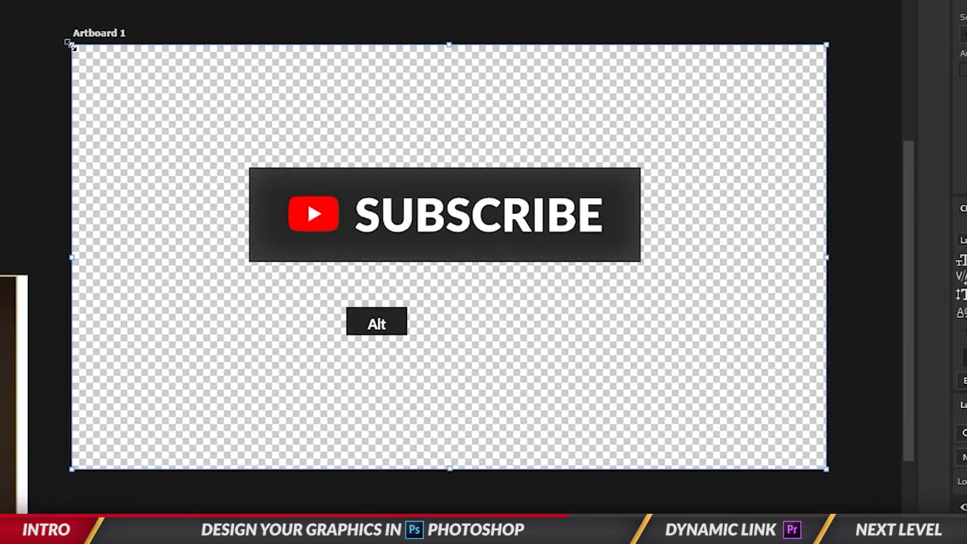
left_click_drag(308, 131, 393, 189)
left_click_drag(219, 146, 245, 166)
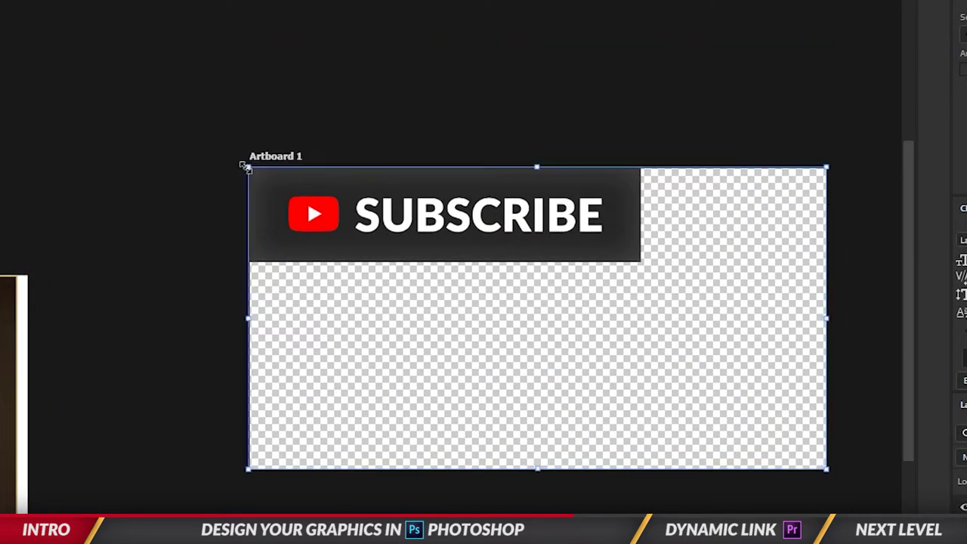
left_click_drag(823, 469, 639, 262)
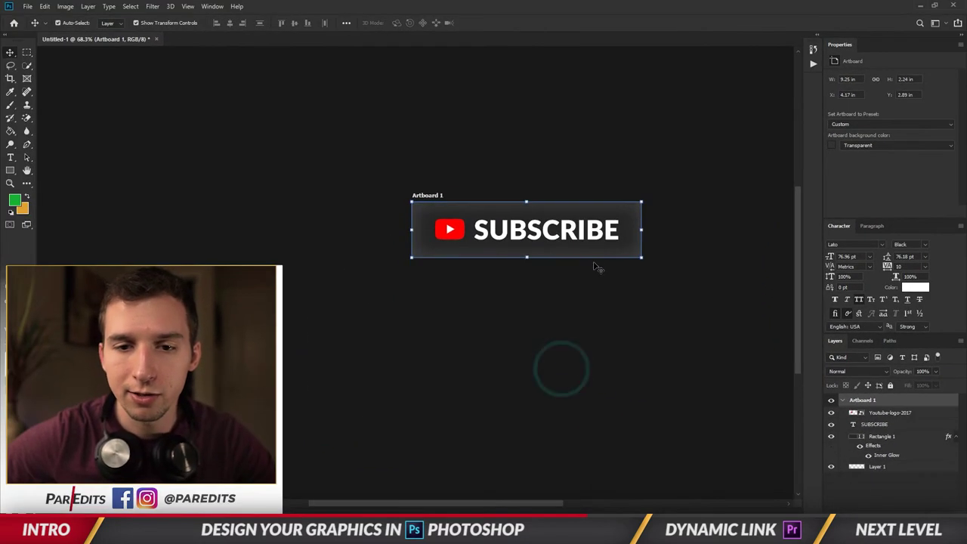
scroll(623, 215, "up", 3)
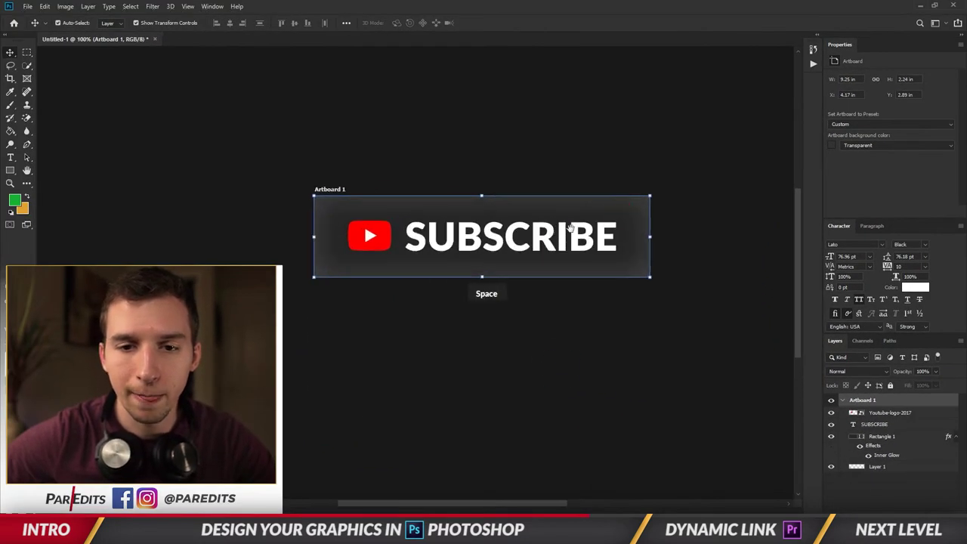
left_click_drag(573, 224, 613, 185)
Step: Set Artboard 1's Export As format to JPG instead of PNG
right_click(863, 401)
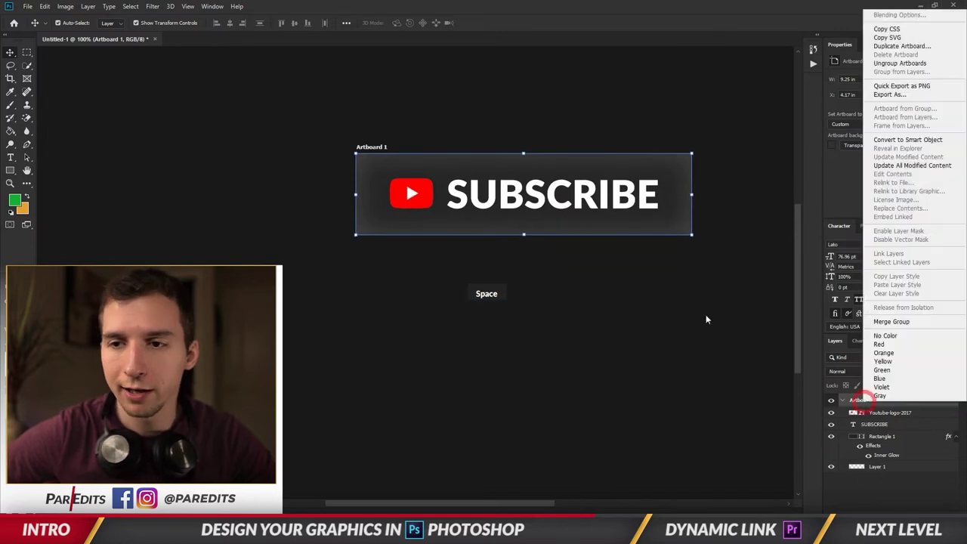
left_click(891, 96)
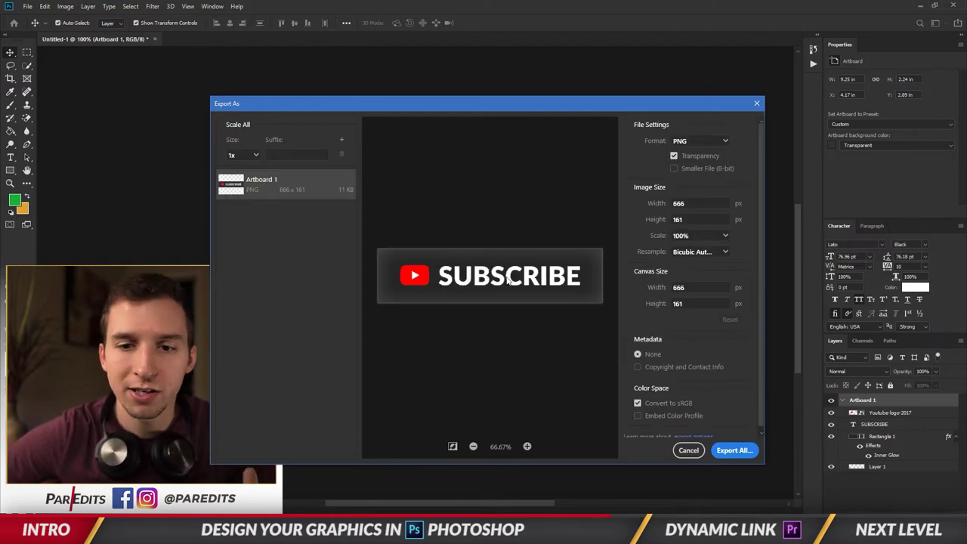
left_click(689, 143)
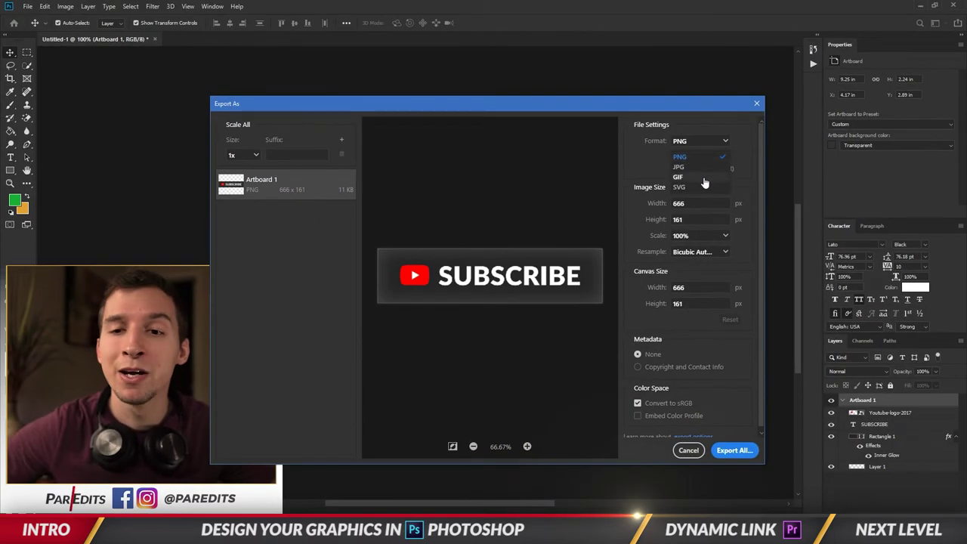
left_click(695, 167)
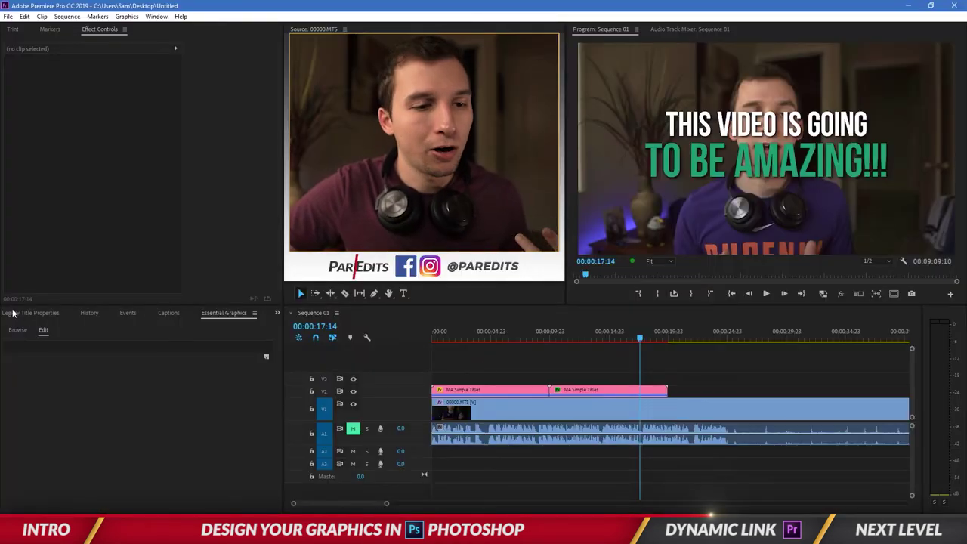
Step: Import Untitled-1.psd into the Premiere project with all layers merged
left_click(278, 314)
left_click(293, 324)
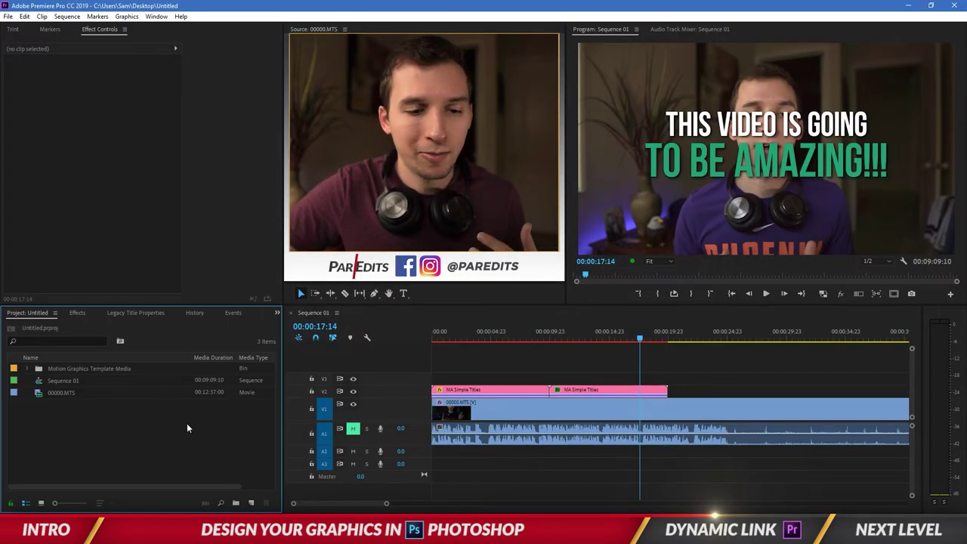
double_click(168, 466)
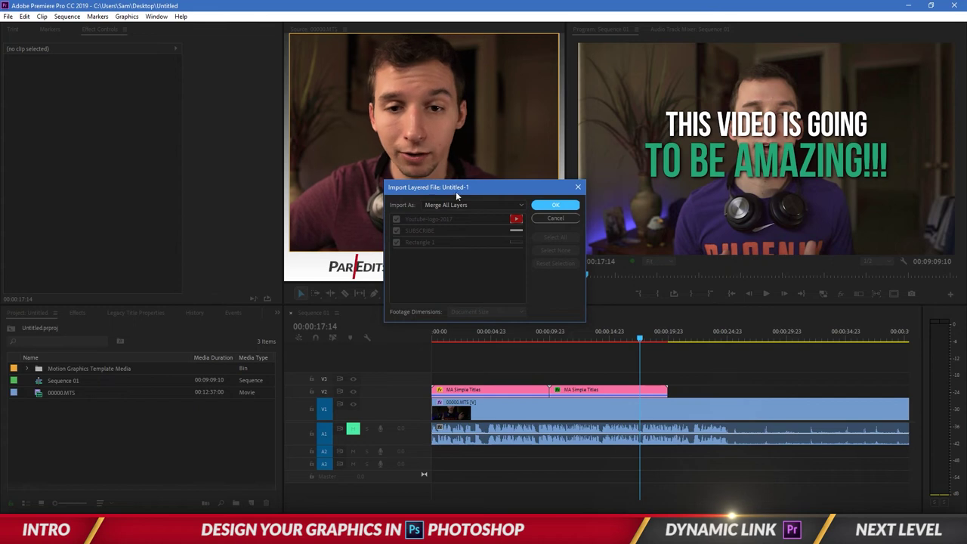
key("Return")
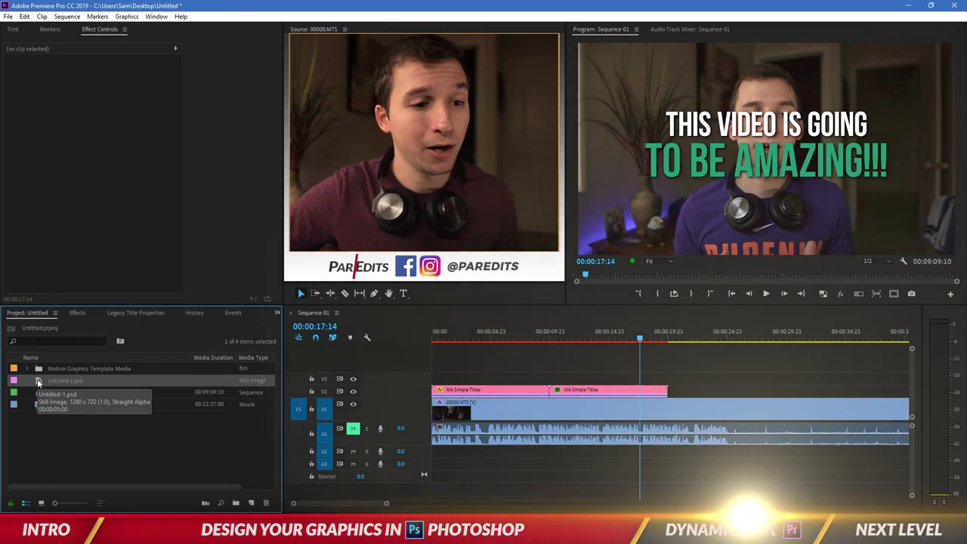
Step: Place Untitled-1.psd on track V2 and set its Scale to 233
left_click_drag(39, 383, 687, 393)
left_click(705, 338)
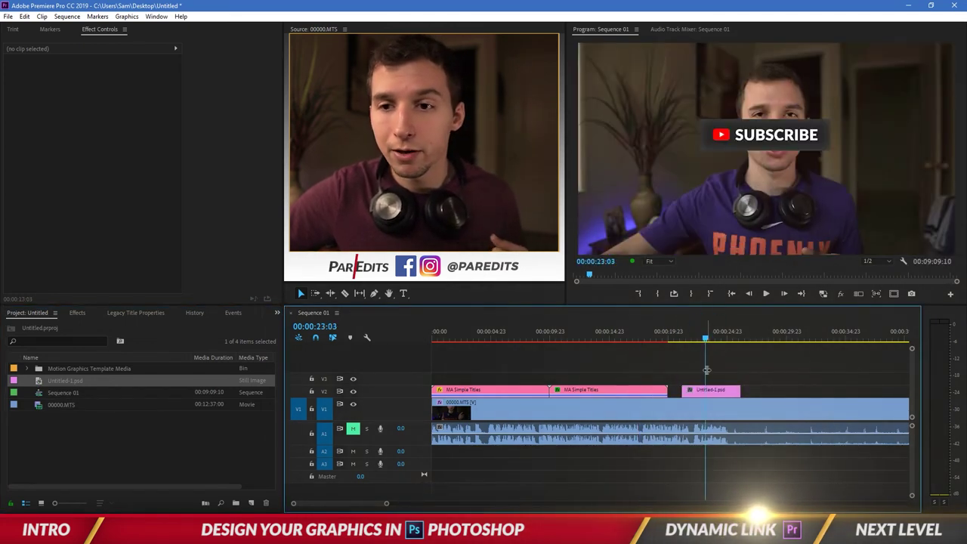
left_click(710, 391)
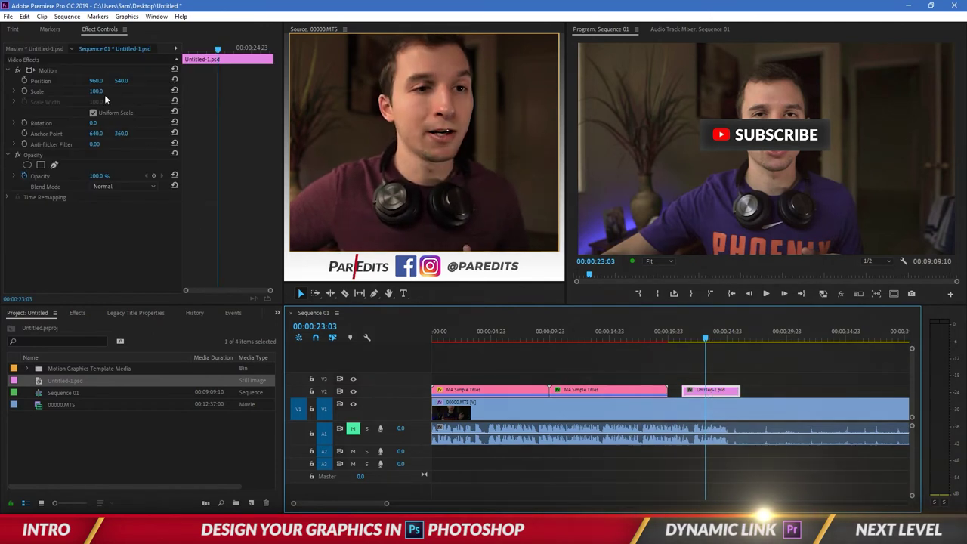
left_click_drag(97, 91, 170, 92)
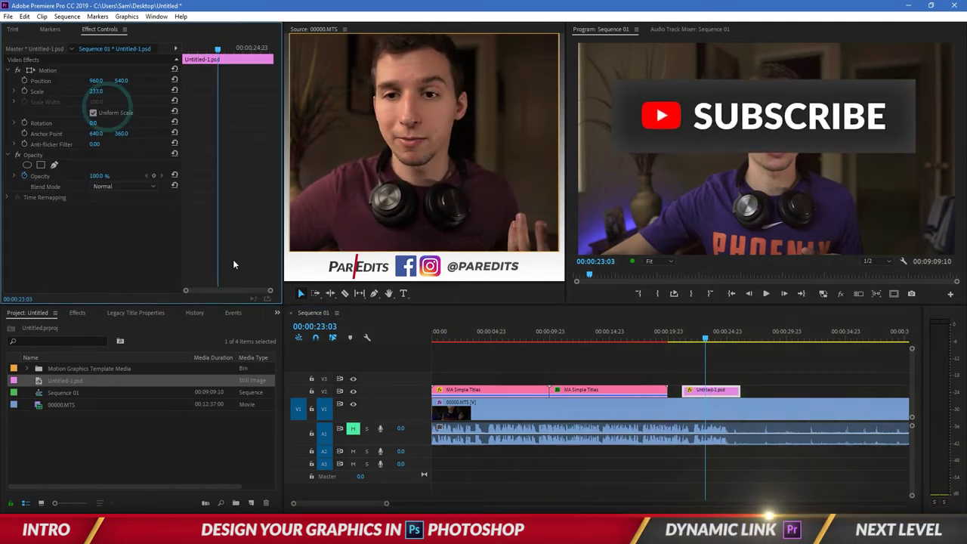
mouse_move(408, 533)
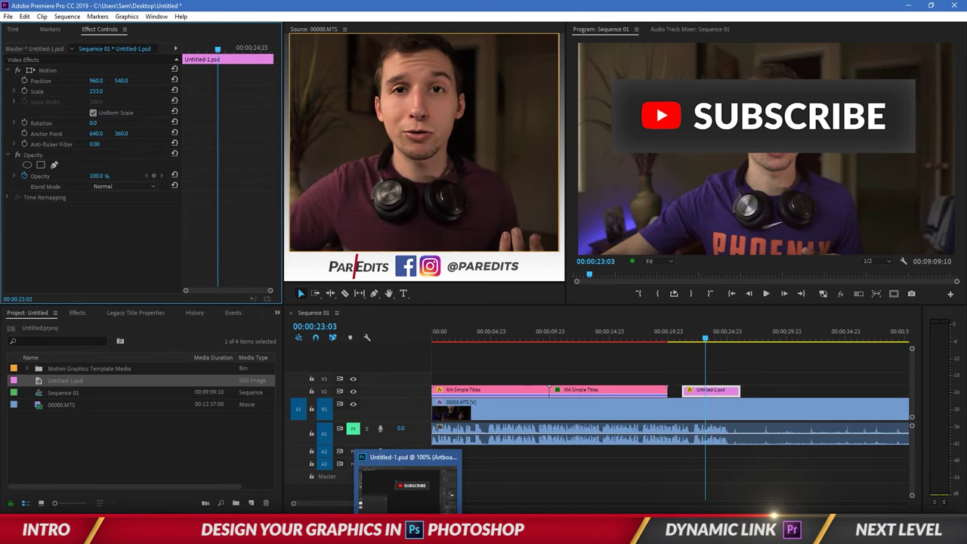
left_click(407, 483)
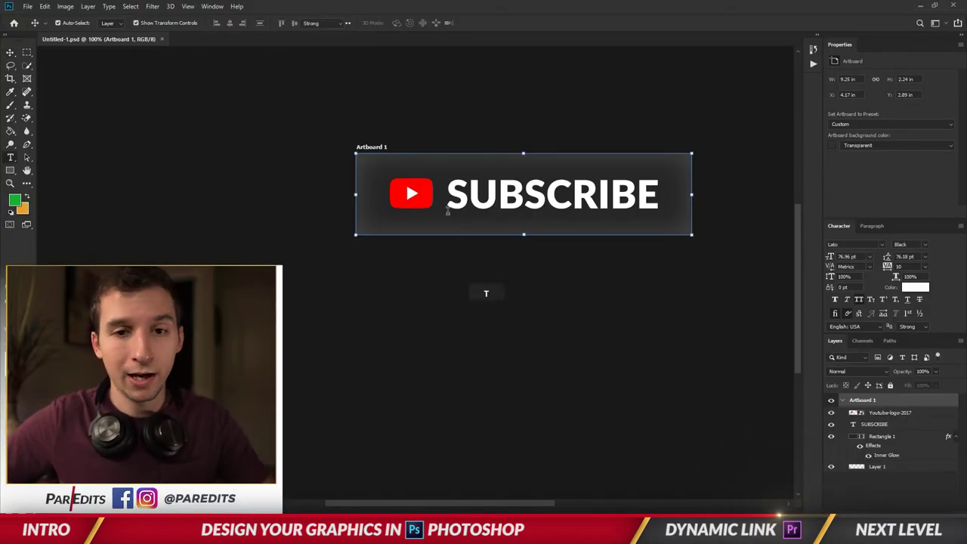
Step: Change the SUBSCRIBE text's font style to Lato Black Italic
left_click_drag(450, 202, 658, 201)
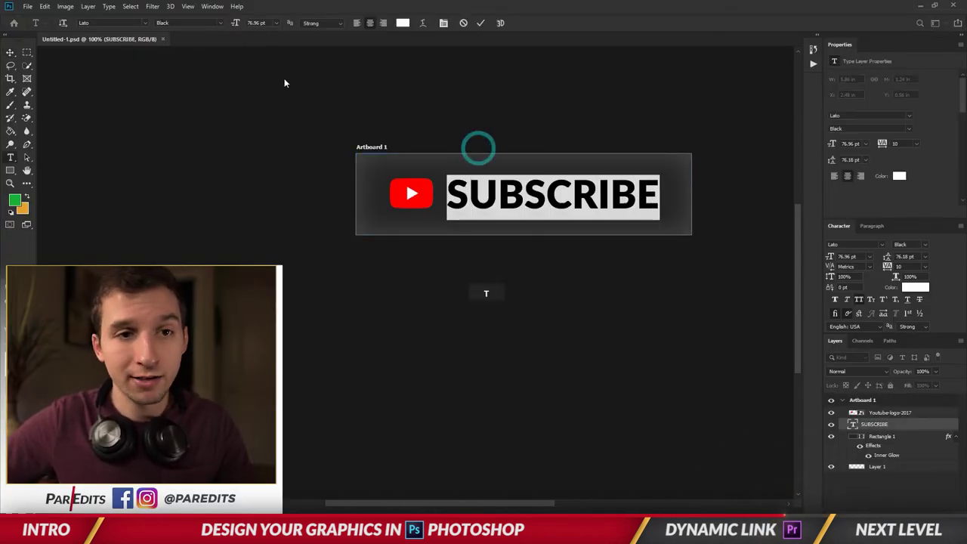
left_click(220, 22)
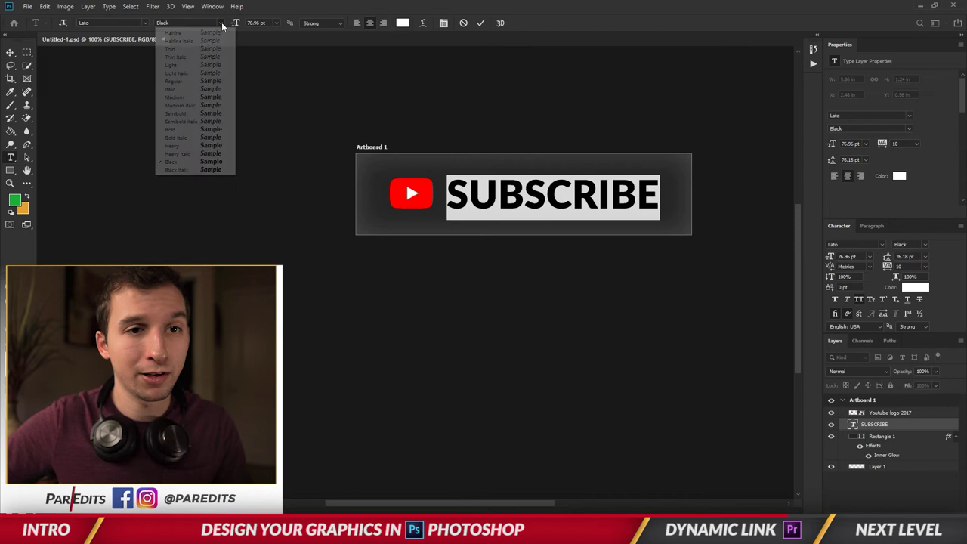
left_click(212, 169)
left_click(507, 295)
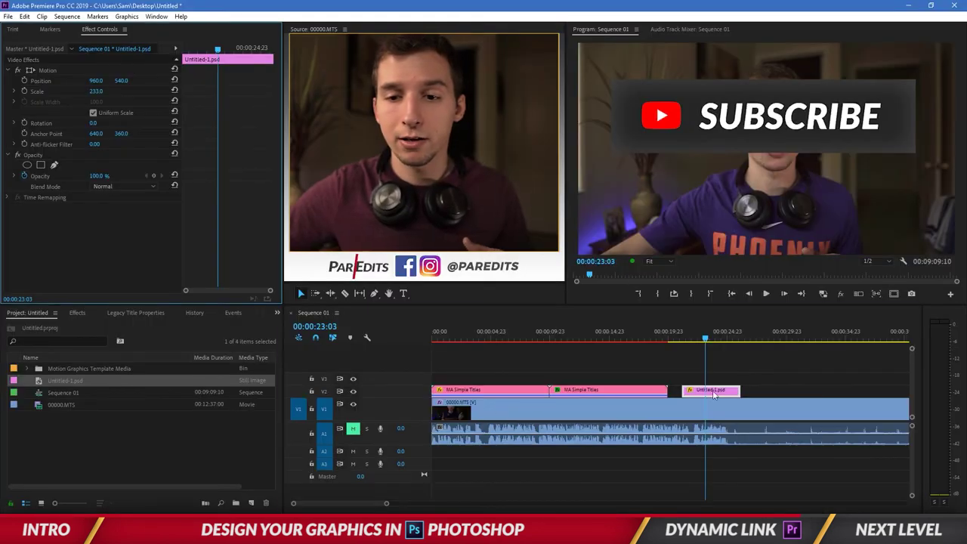
Step: At 00:00:24:09, select the Untitled-1.psd button clip and set its Scale to 80
left_click(763, 373)
left_click(721, 333)
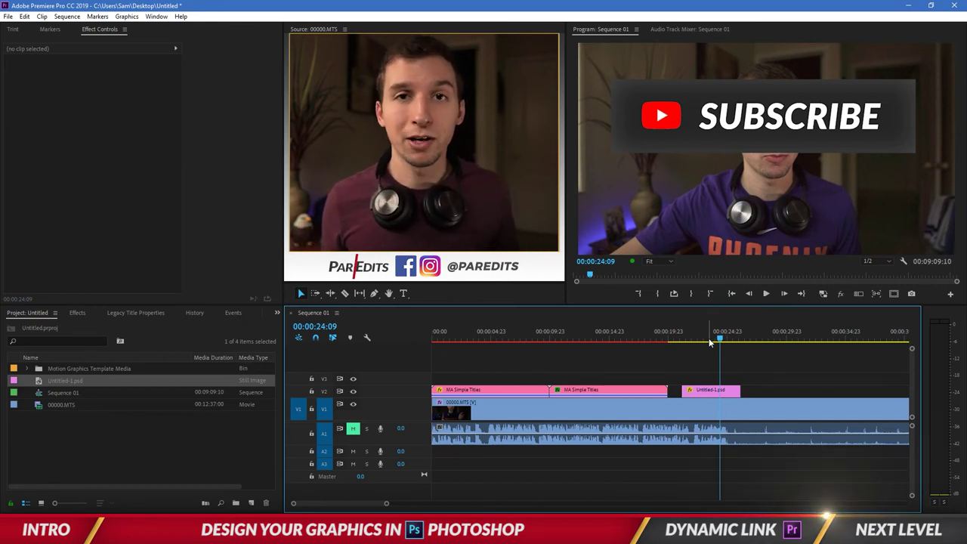
left_click(708, 390)
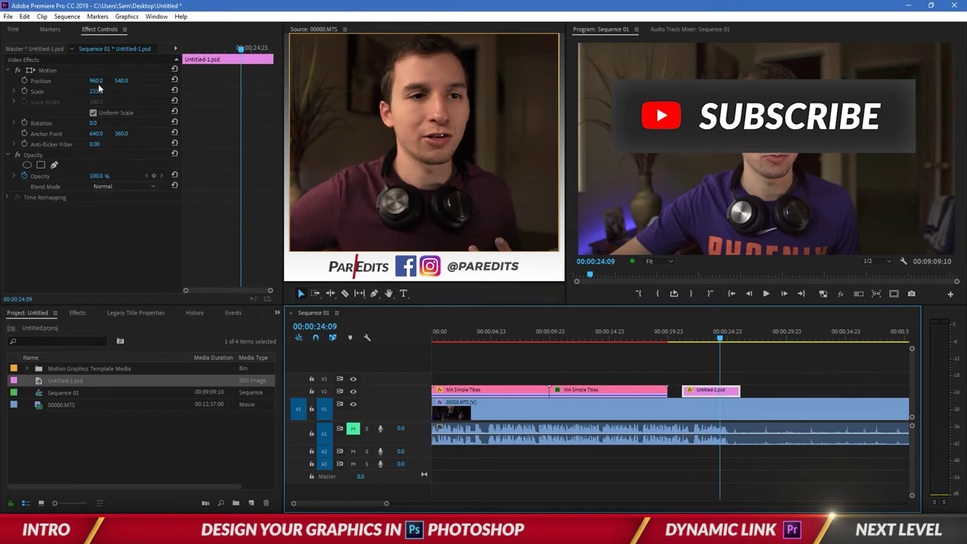
left_click_drag(98, 89, 30, 90)
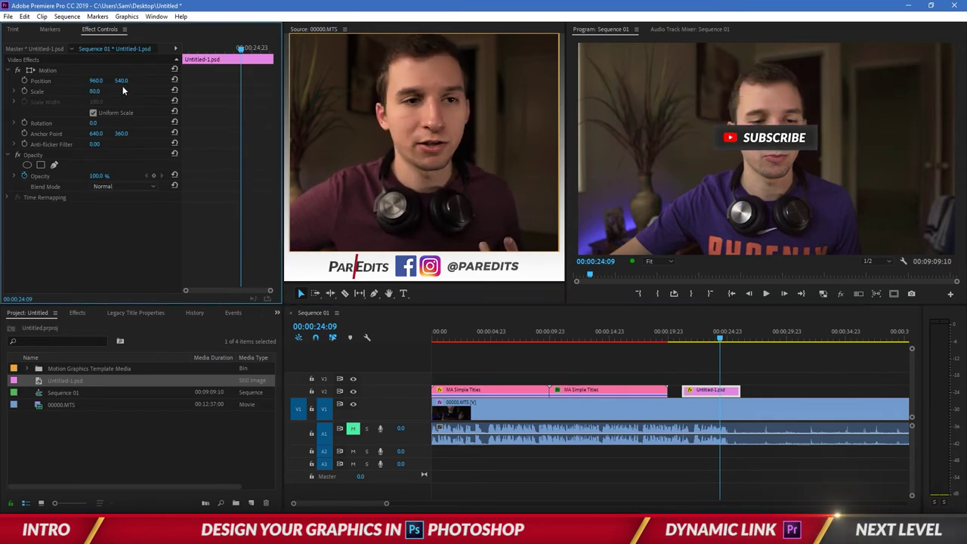
Step: Move the button to position 1574, 998 in the lower-right corner, then deselect the clip
left_click_drag(120, 80, 430, 80)
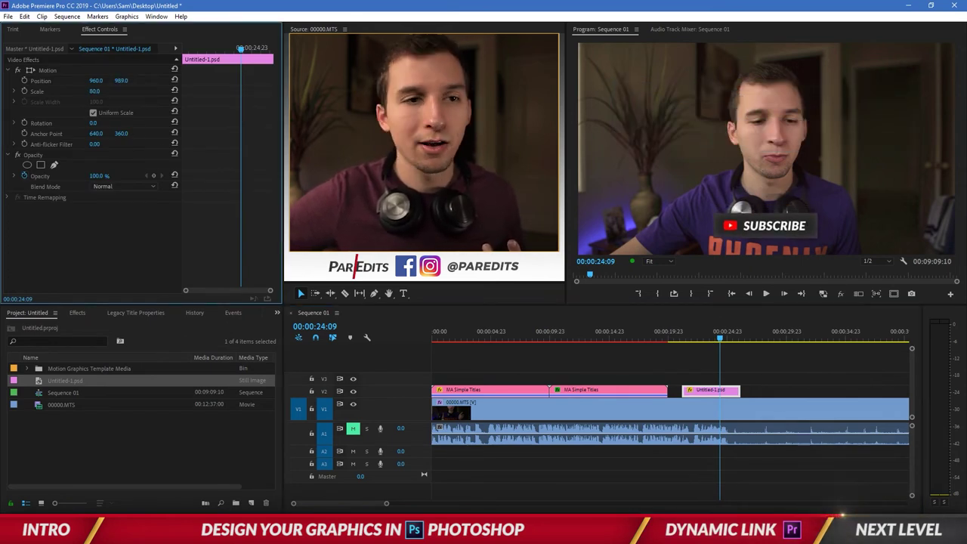
left_click_drag(93, 80, 306, 80)
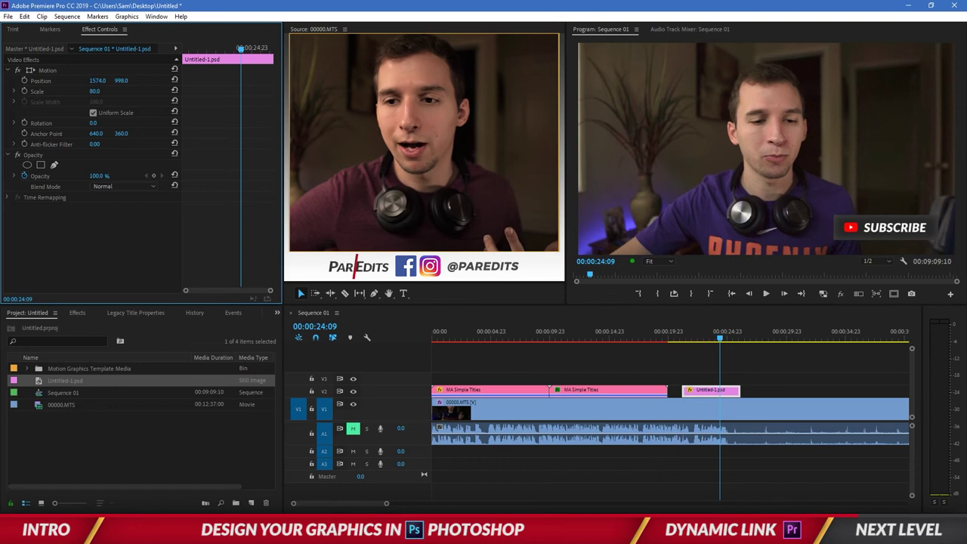
left_click(795, 394)
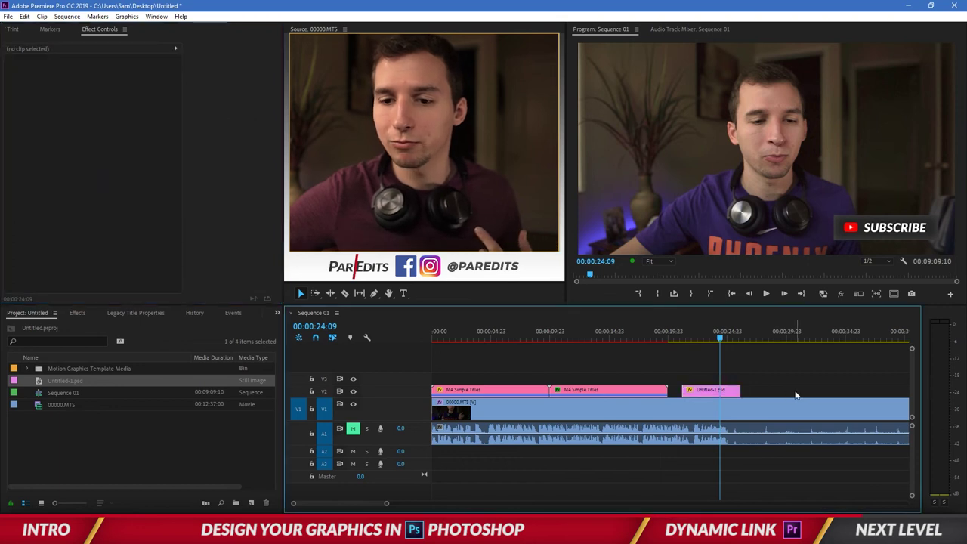
left_click(705, 342)
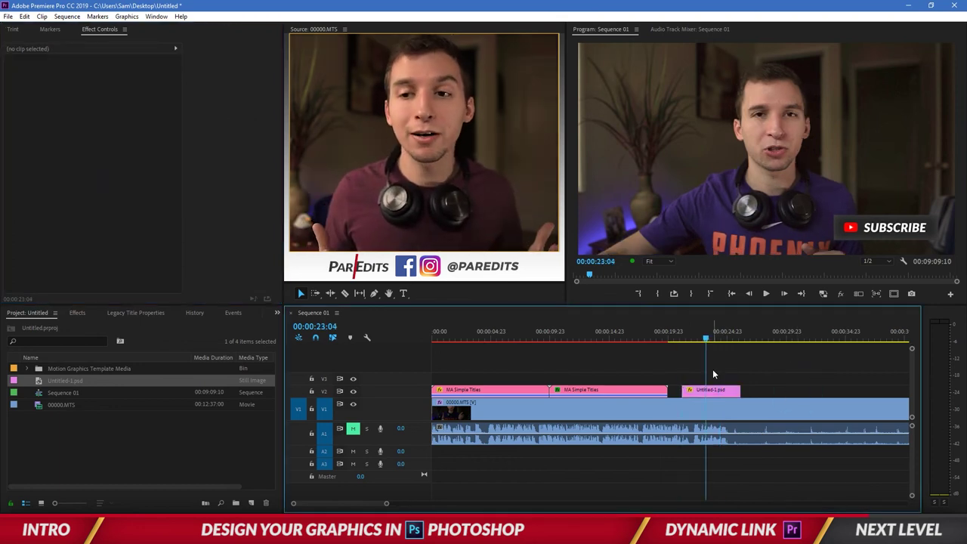